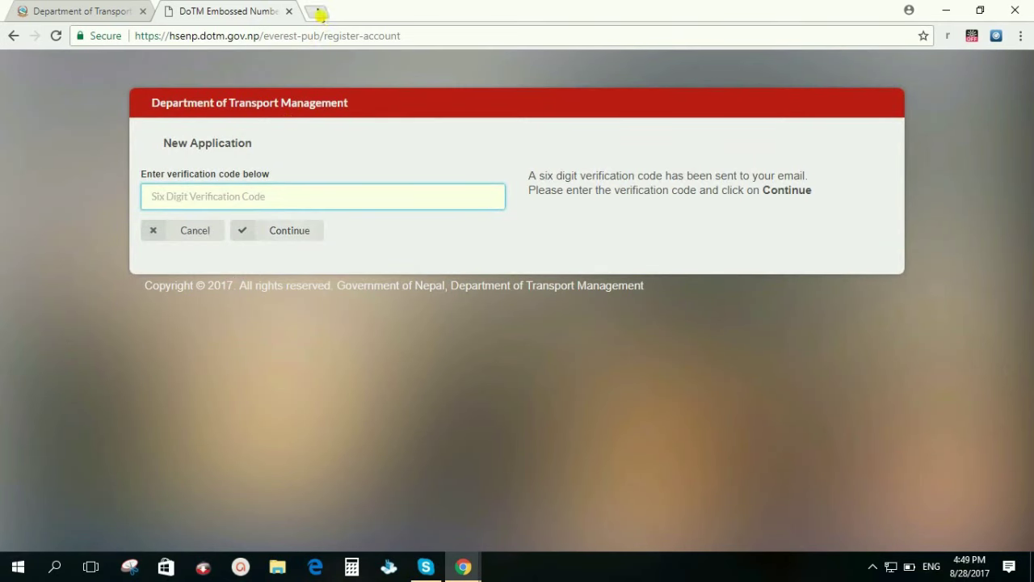
- Load gmail.com in a new browser tab
{"action": "left_click", "coordinate": [320, 14]}
{"action": "type", "text": "gmai"}
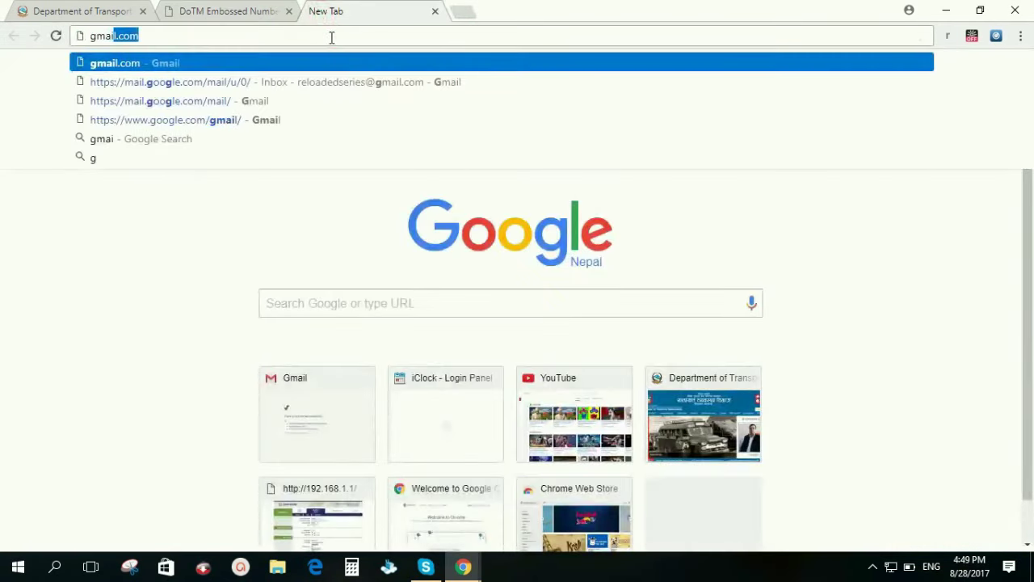
{"action": "type", "text": "l.com"}
{"action": "key", "text": "Return"}
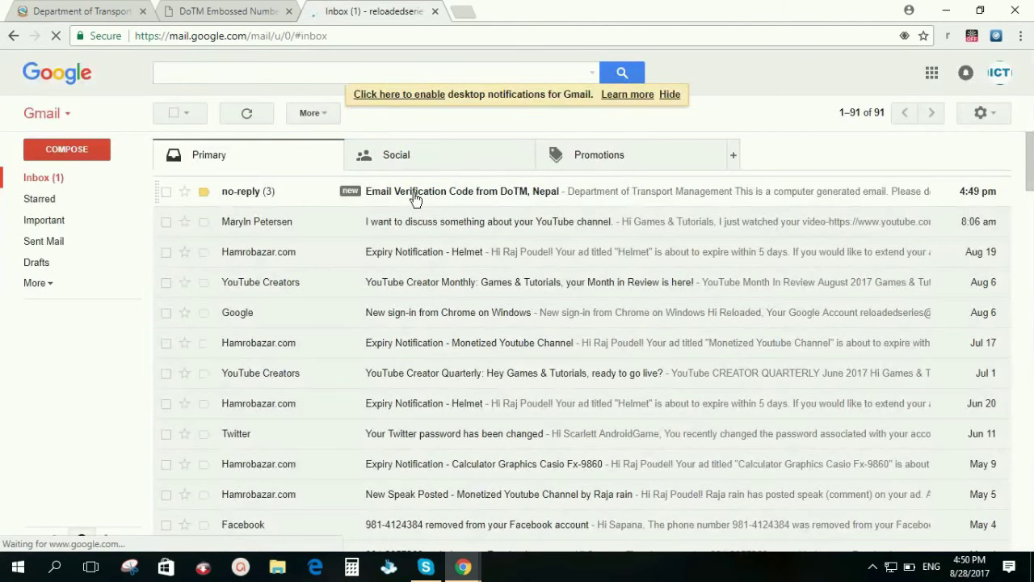
- Open the 'Email Verification Code from DoTM, Nepal' message and select its six-digit code
{"action": "left_click", "coordinate": [415, 200]}
{"action": "scroll", "coordinate": [553, 327], "scroll_direction": "down", "scroll_amount": 3}
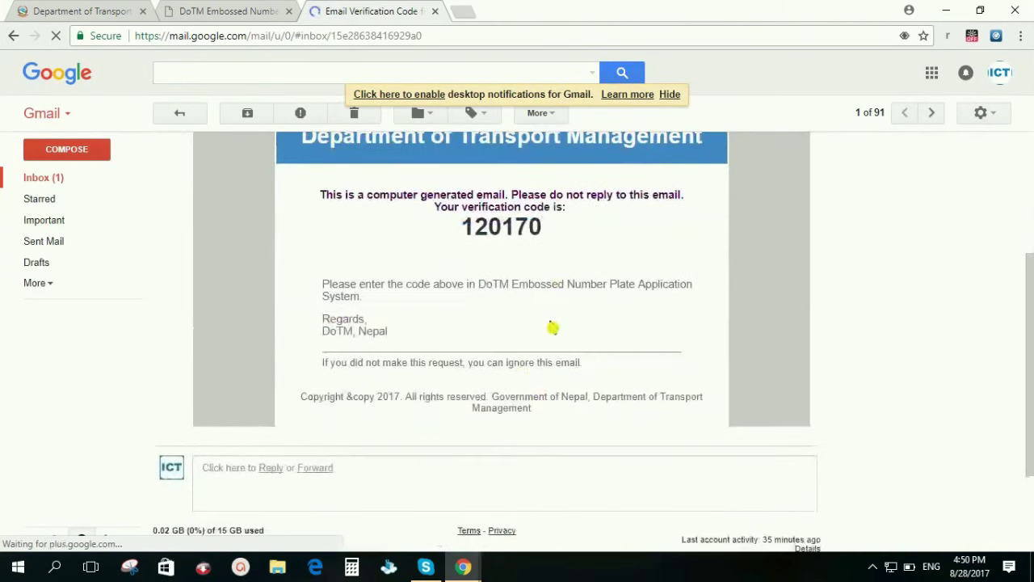
{"action": "left_click_drag", "start_coordinate": [550, 227], "coordinate": [458, 231]}
{"action": "key", "text": "ctrl+c"}
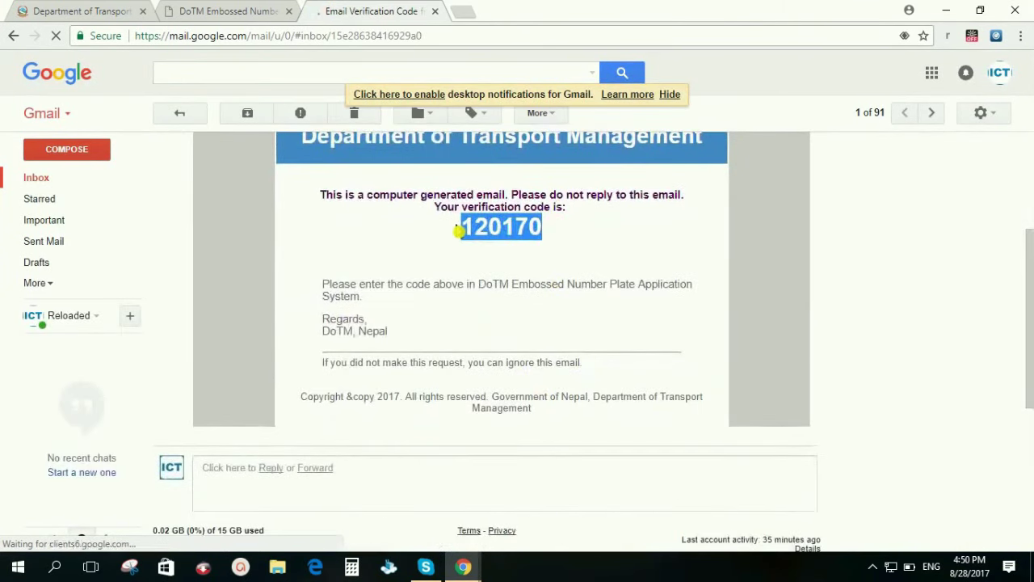
- Paste the copied code into the DoTM verification field and submit it
{"action": "left_click", "coordinate": [229, 11]}
{"action": "left_click", "coordinate": [321, 195]}
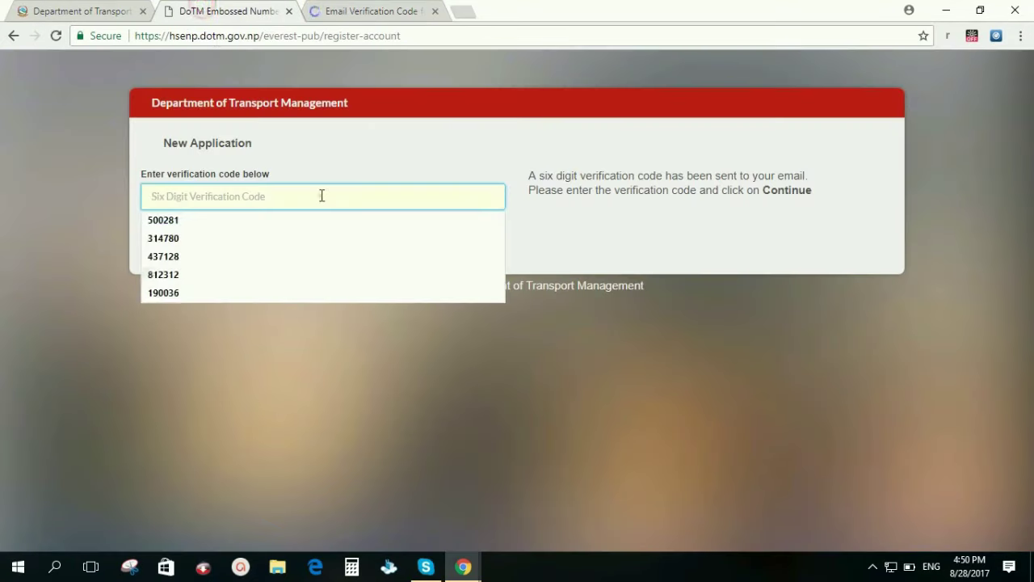
{"action": "key", "text": "ctrl+v"}
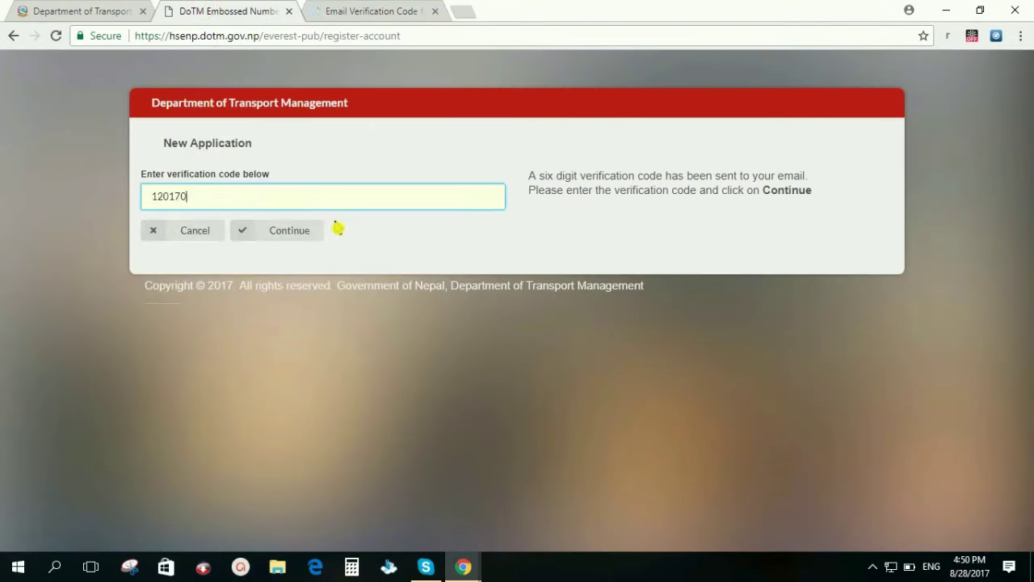
{"action": "left_click", "coordinate": [296, 232]}
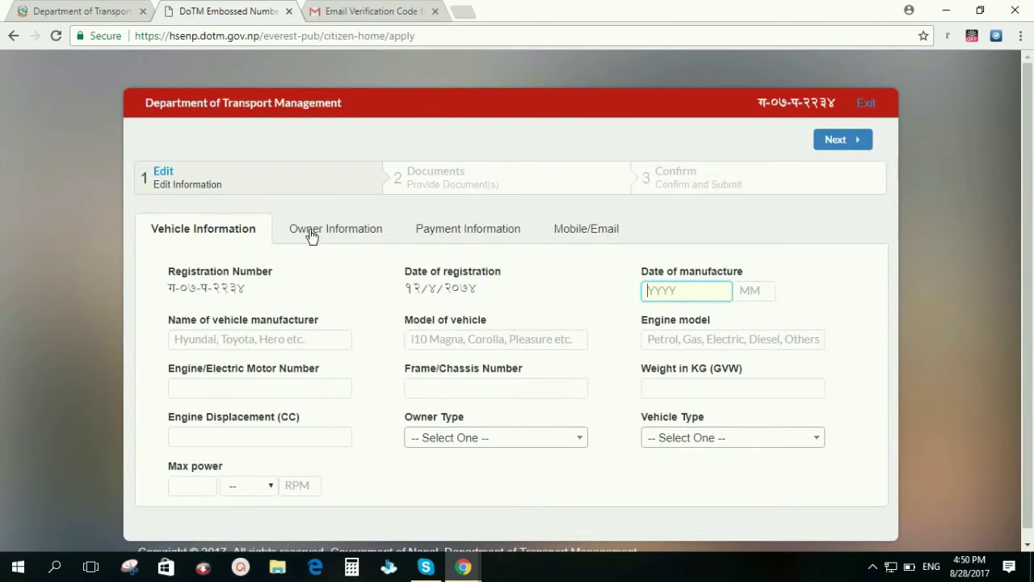
{"action": "scroll", "coordinate": [285, 258], "scroll_direction": "down", "scroll_amount": 1}
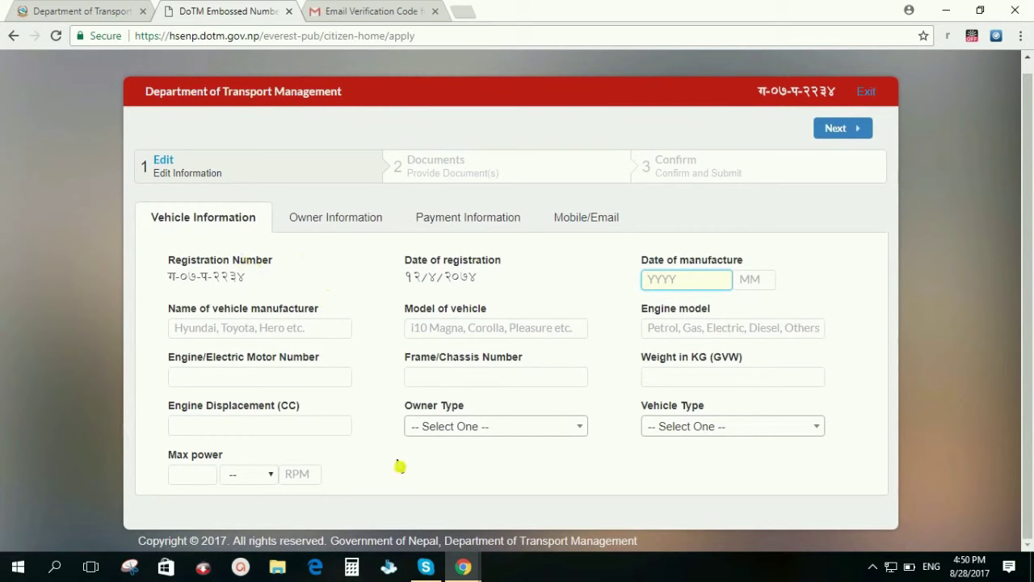
- Enter manufacture date 2011-01, manufacturer Pulsar, model pulsar180 and engine model Petrol
{"action": "type", "text": "2011"}
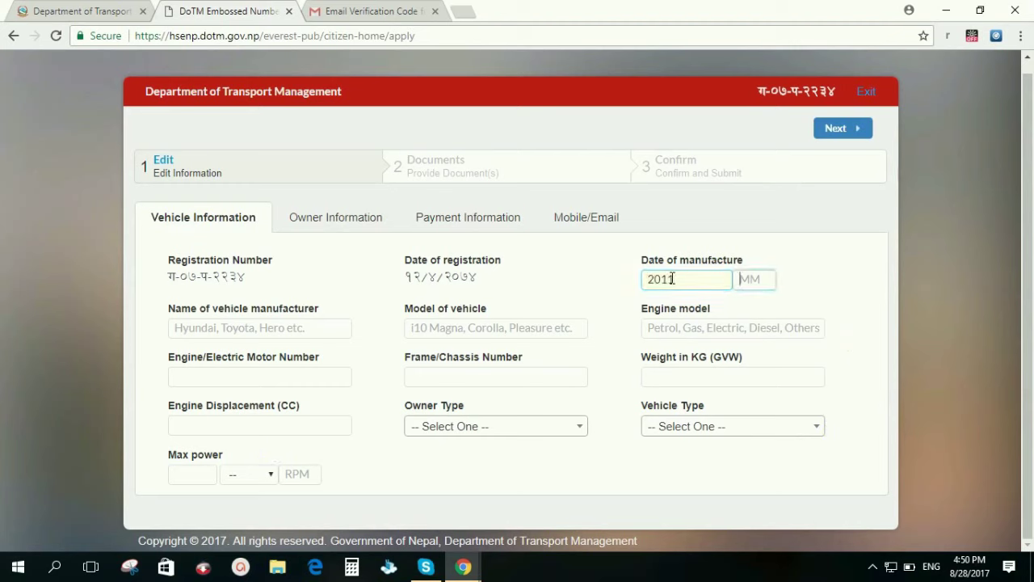
{"action": "type", "text": "01"}
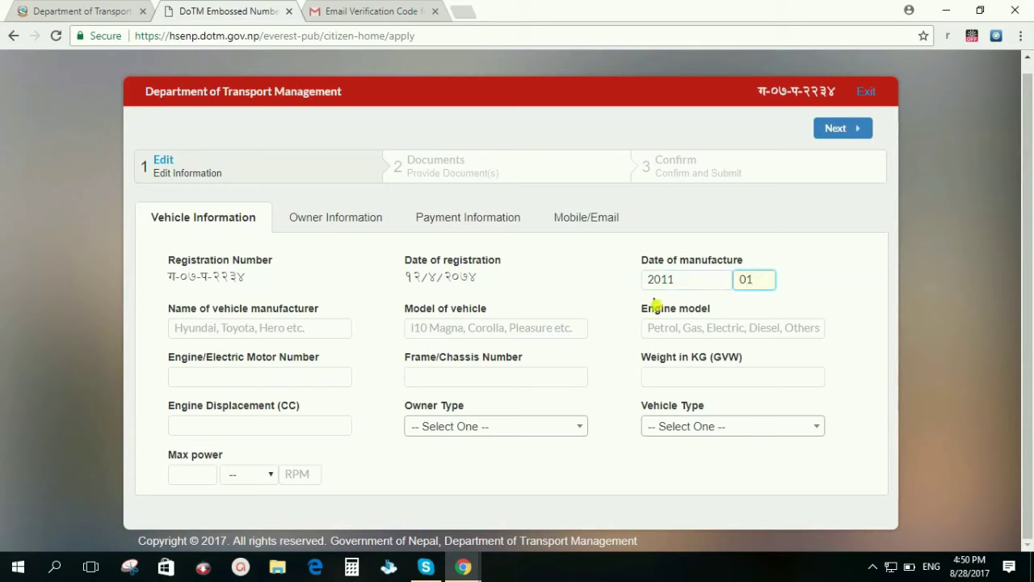
{"action": "left_click", "coordinate": [571, 283]}
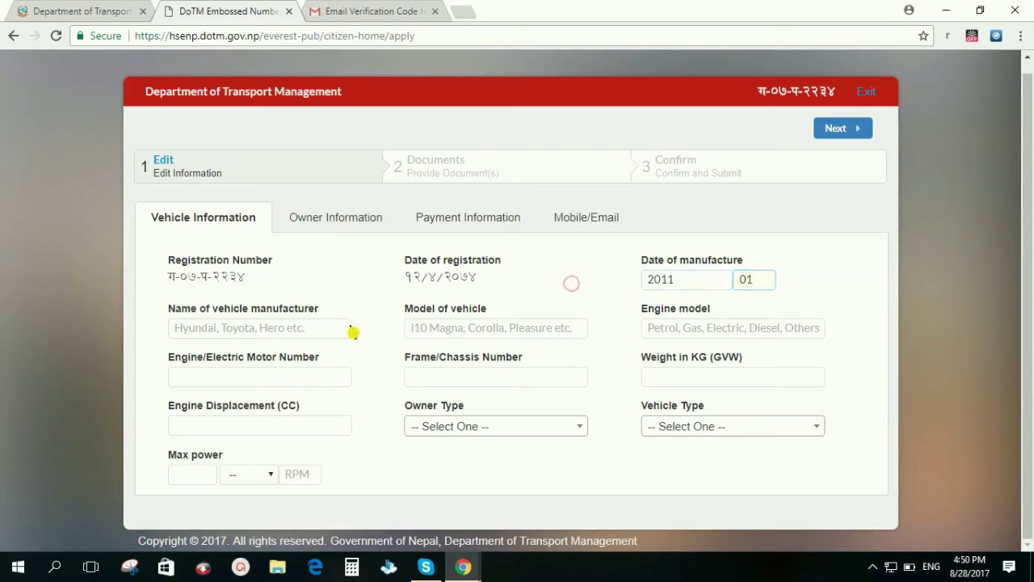
{"action": "left_click", "coordinate": [291, 322]}
{"action": "type", "text": "Pulsar"}
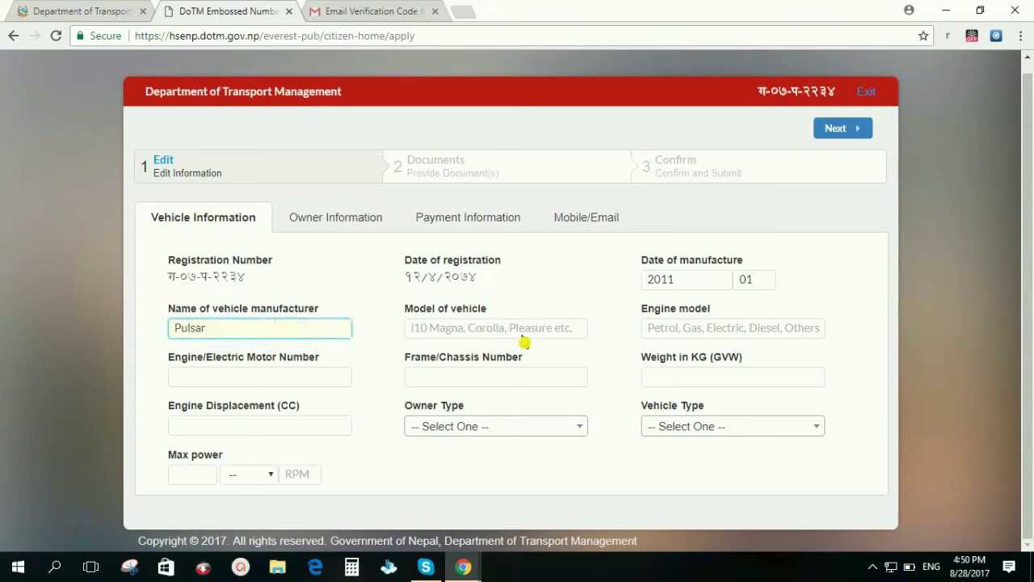
{"action": "left_click", "coordinate": [474, 323]}
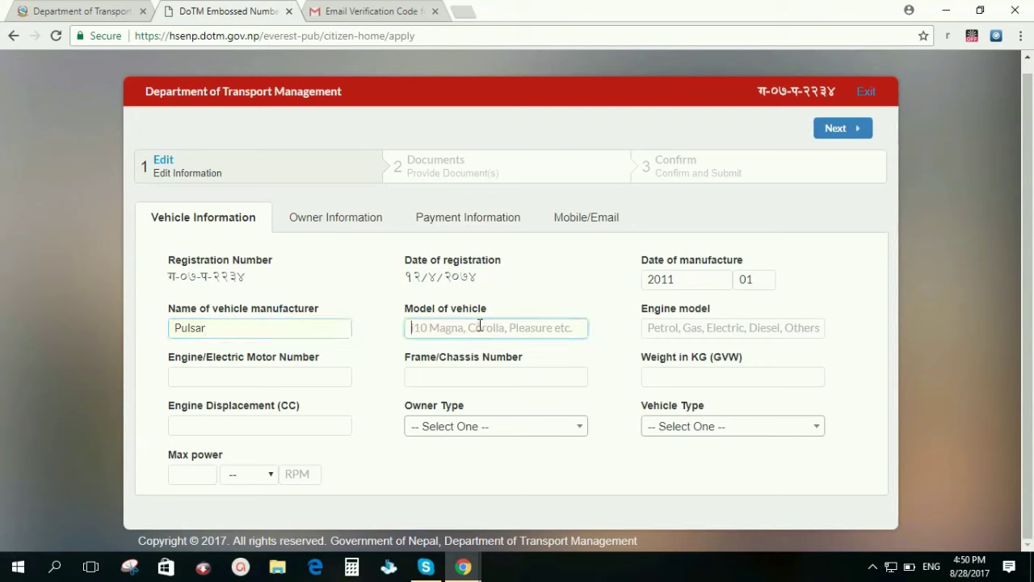
{"action": "type", "text": "pulsar180"}
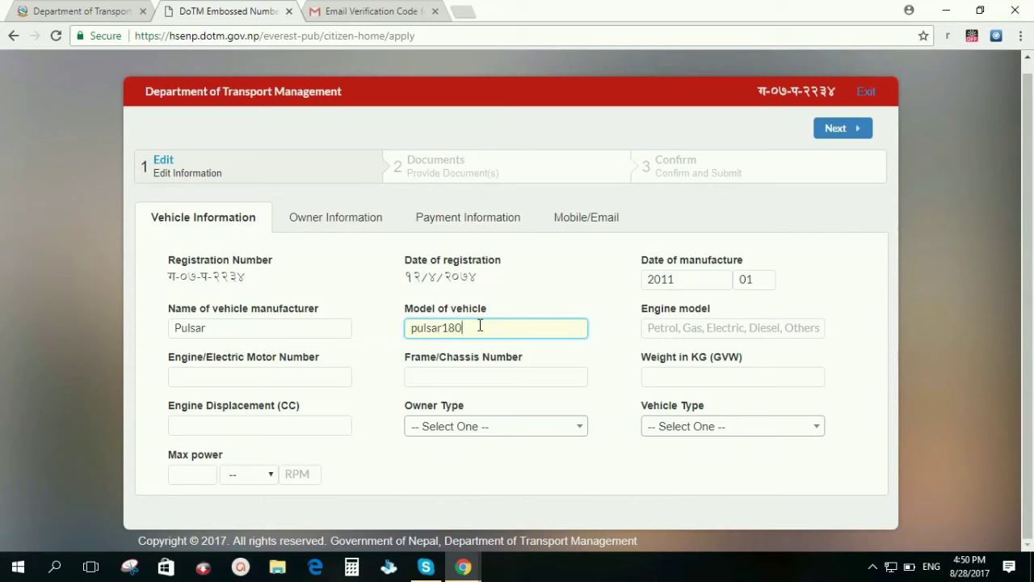
{"action": "left_click", "coordinate": [669, 332]}
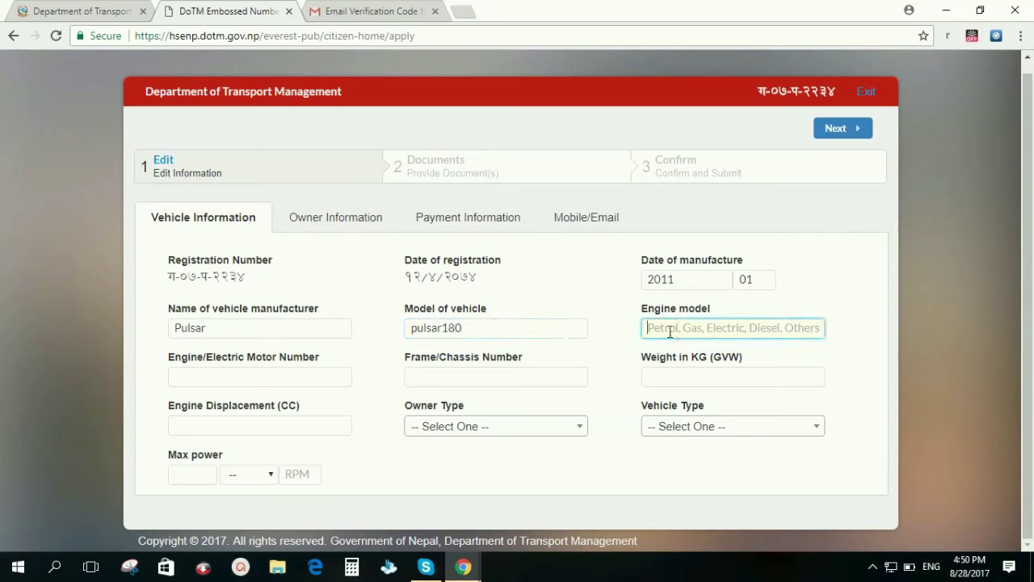
{"action": "type", "text": "Petrol"}
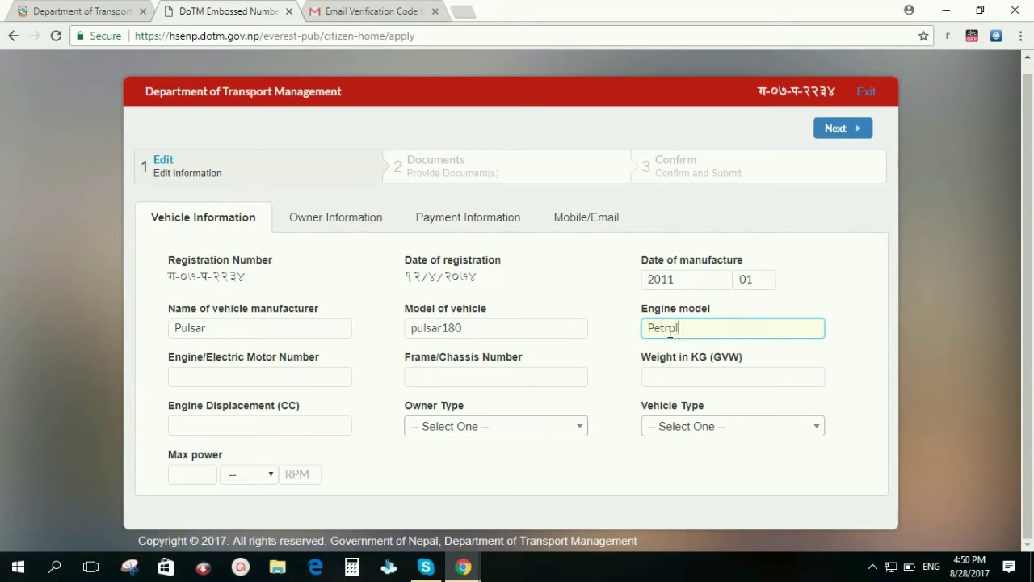
- Fill in the engine and chassis numbers, weight 144 kg and displacement 149 cc
{"action": "left_click", "coordinate": [293, 385]}
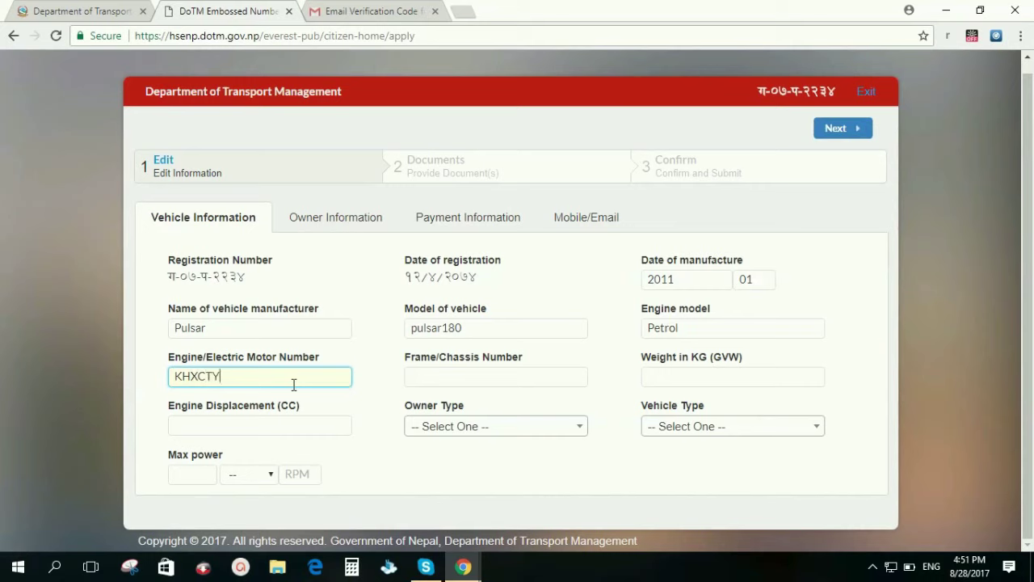
{"action": "type", "text": "@!#$"}
{"action": "key", "text": "ctrl+z"}
{"action": "type", "text": "2134"}
{"action": "left_click", "coordinate": [444, 380]}
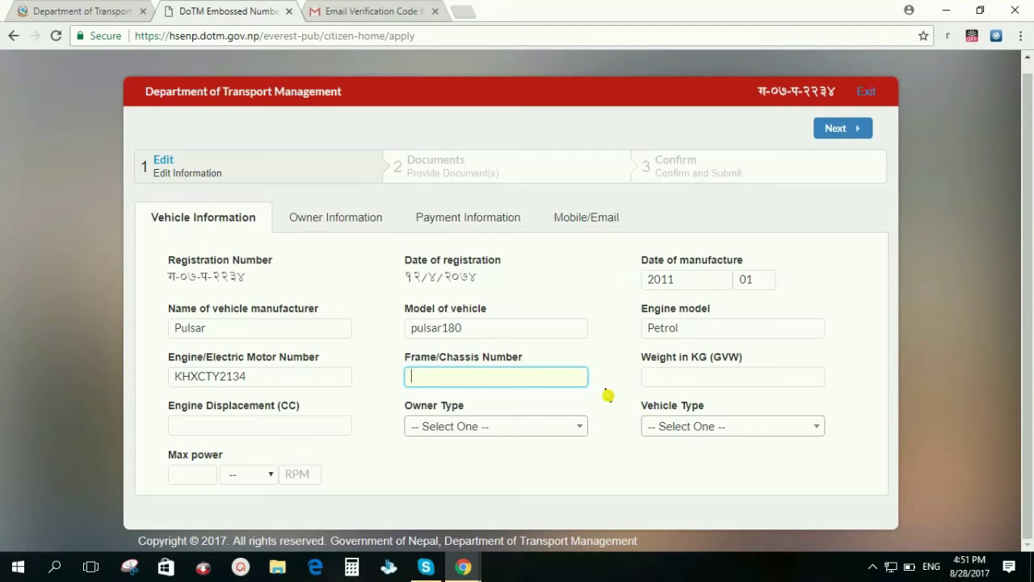
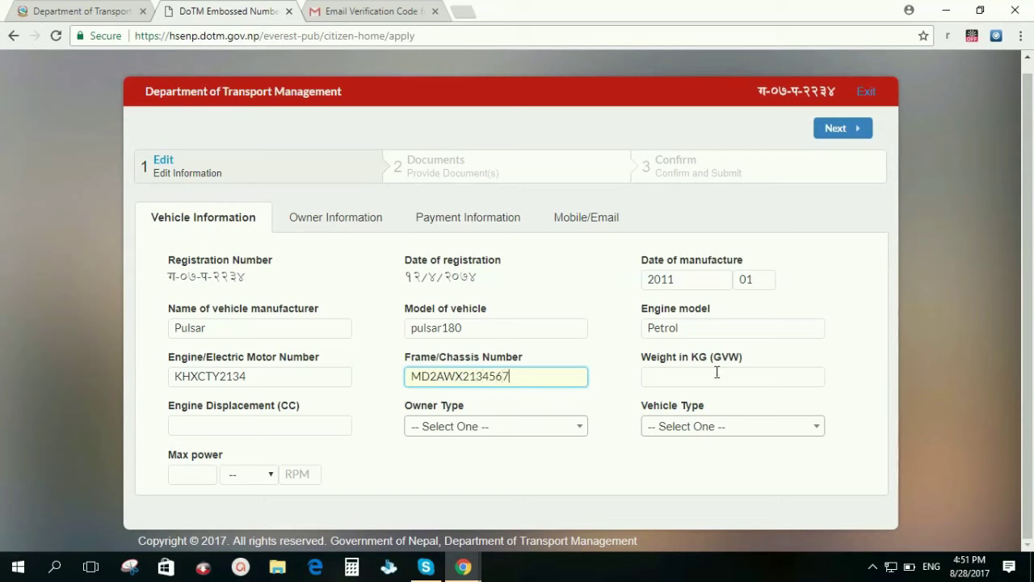
{"action": "left_click", "coordinate": [717, 373]}
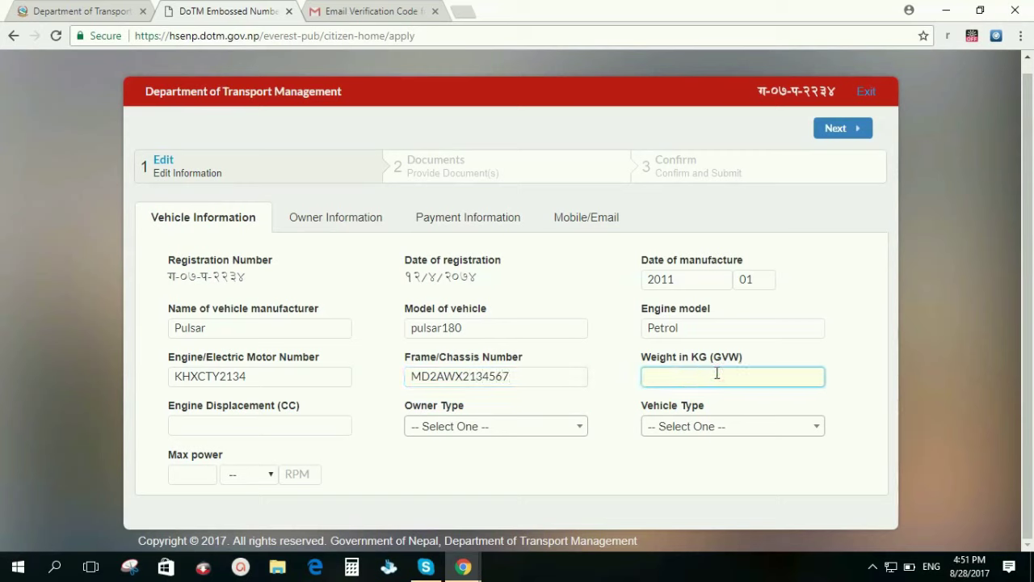
{"action": "type", "text": "144"}
{"action": "left_click", "coordinate": [287, 430]}
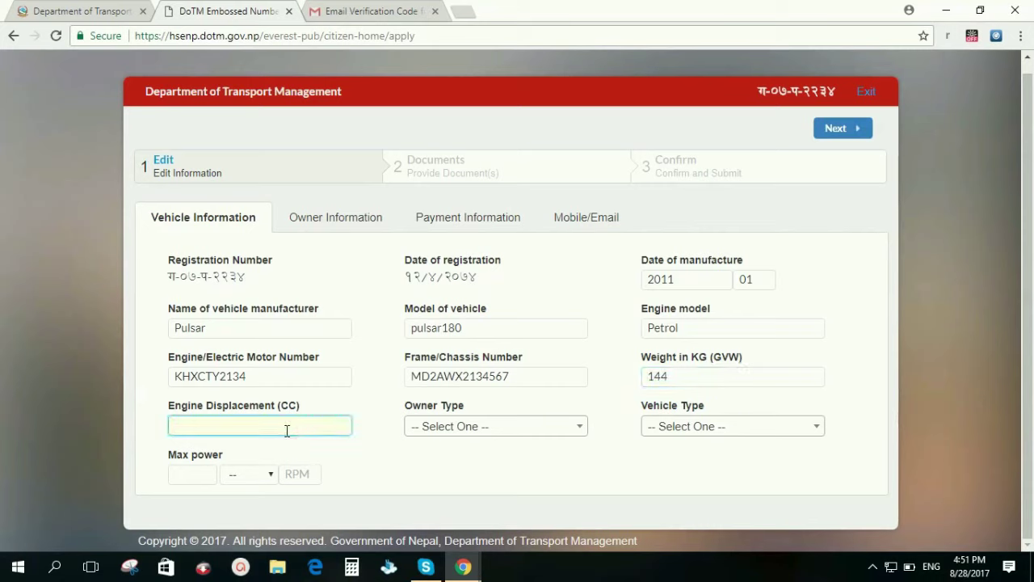
{"action": "left_click", "coordinate": [297, 437]}
{"action": "type", "text": "149"}
- Set owner type to Non Commercial and vehicle type to Motorcycle
{"action": "left_click", "coordinate": [504, 426]}
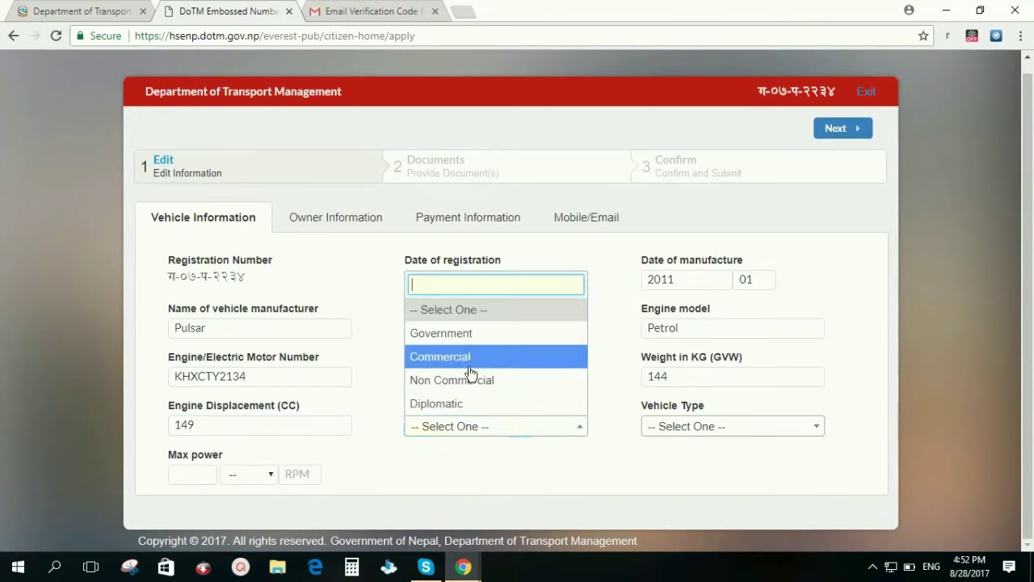
{"action": "left_click", "coordinate": [480, 378]}
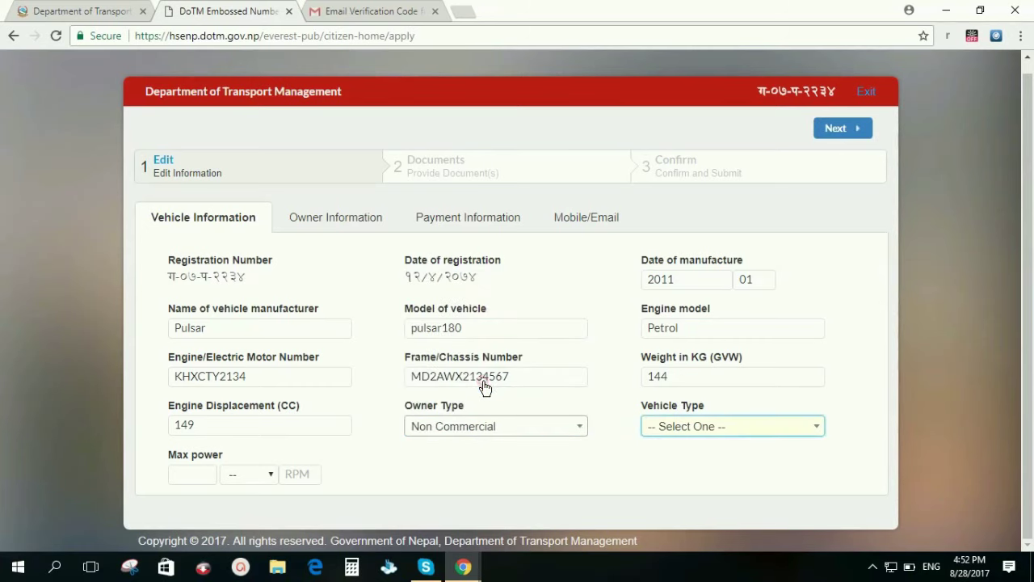
{"action": "left_click", "coordinate": [684, 436]}
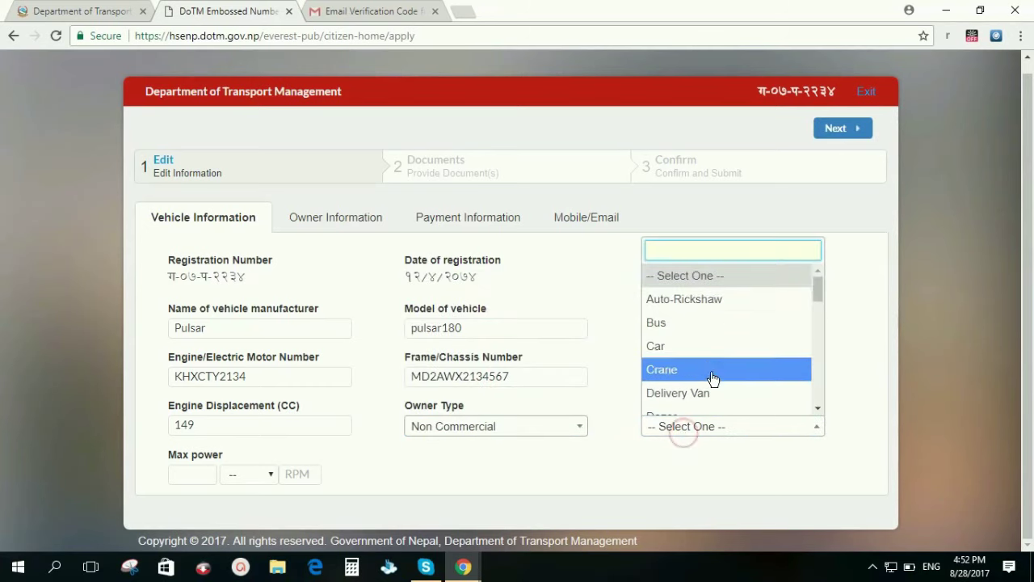
{"action": "scroll", "coordinate": [711, 347], "scroll_direction": "down", "scroll_amount": 3}
{"action": "scroll", "coordinate": [726, 347], "scroll_direction": "down", "scroll_amount": 5}
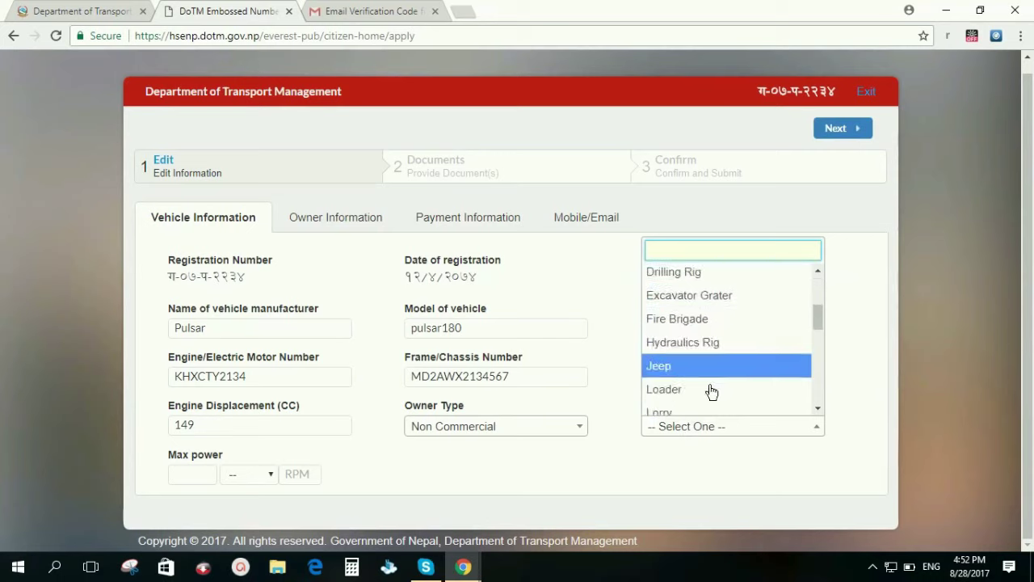
{"action": "scroll", "coordinate": [709, 376], "scroll_direction": "down", "scroll_amount": 4}
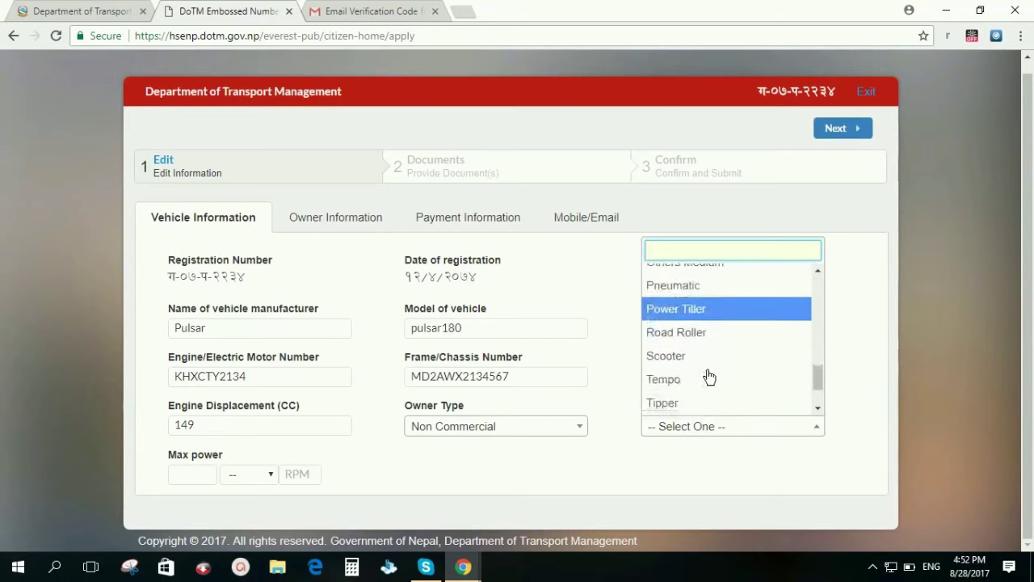
{"action": "scroll", "coordinate": [709, 375], "scroll_direction": "up", "scroll_amount": 4}
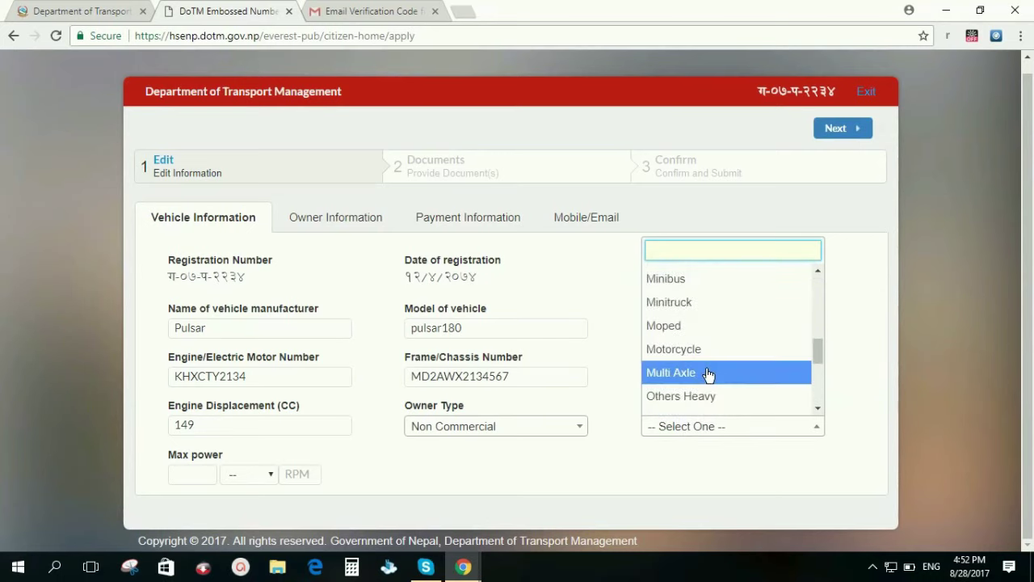
{"action": "left_click", "coordinate": [704, 355]}
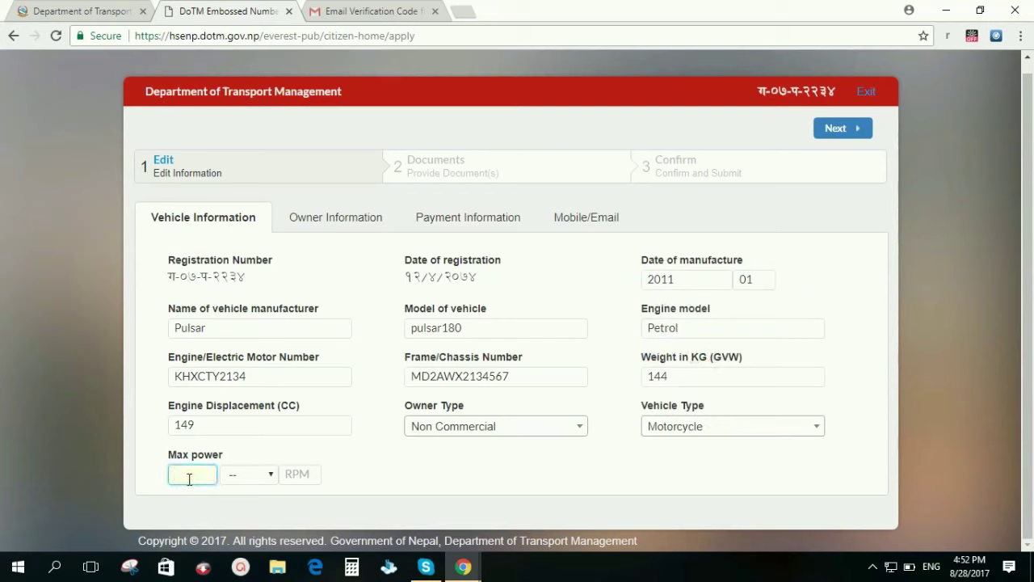
- Enter max power 134 NM at 6000 RPM and continue to Owner Information
{"action": "type", "text": "134"}
{"action": "left_click", "coordinate": [272, 476]}
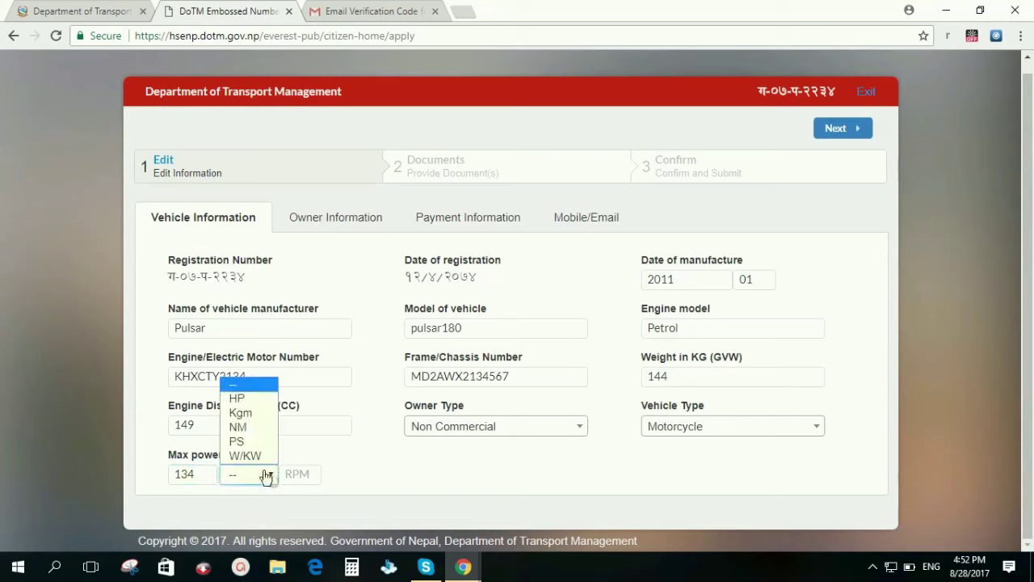
{"action": "left_click", "coordinate": [250, 434]}
{"action": "left_click", "coordinate": [296, 475]}
{"action": "type", "text": "6000"}
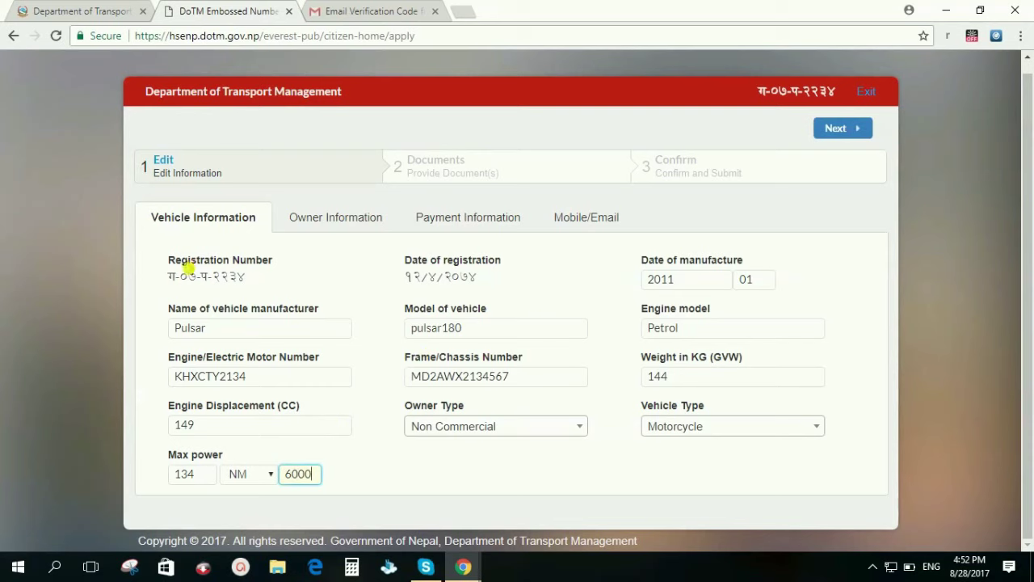
{"action": "left_click", "coordinate": [840, 130]}
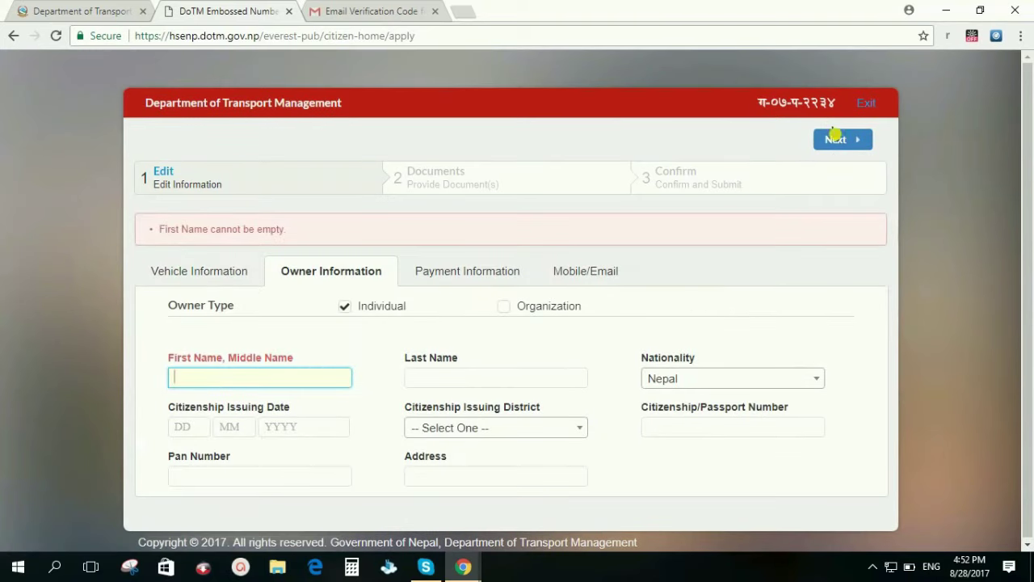
- Enter the owner's first and last name and the citizenship issuing date १२०४२०६३
{"action": "key", "text": "Tab"}
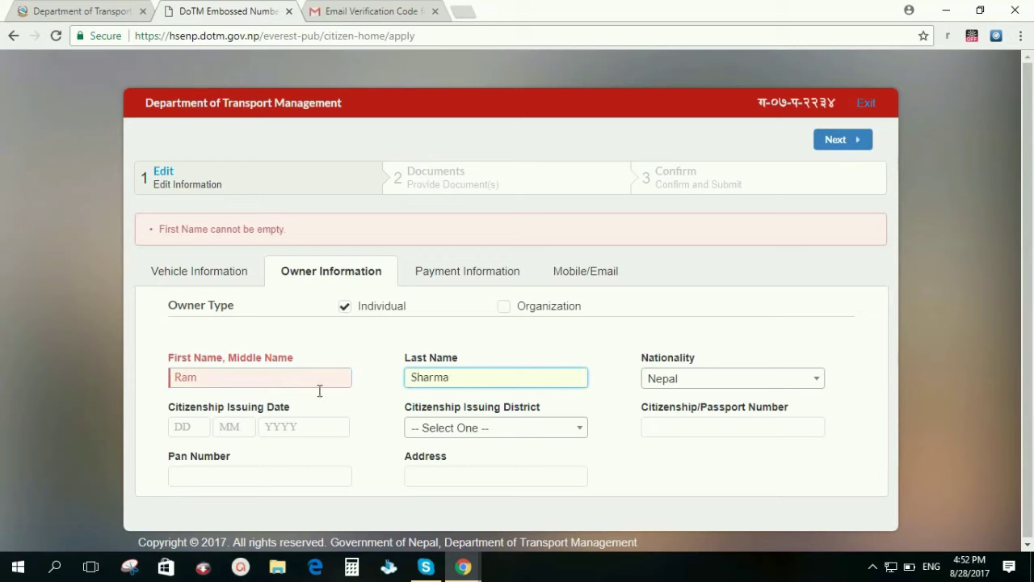
{"action": "left_click", "coordinate": [191, 429]}
{"action": "type", "text": "१२"}
{"action": "type", "text": "०४"}
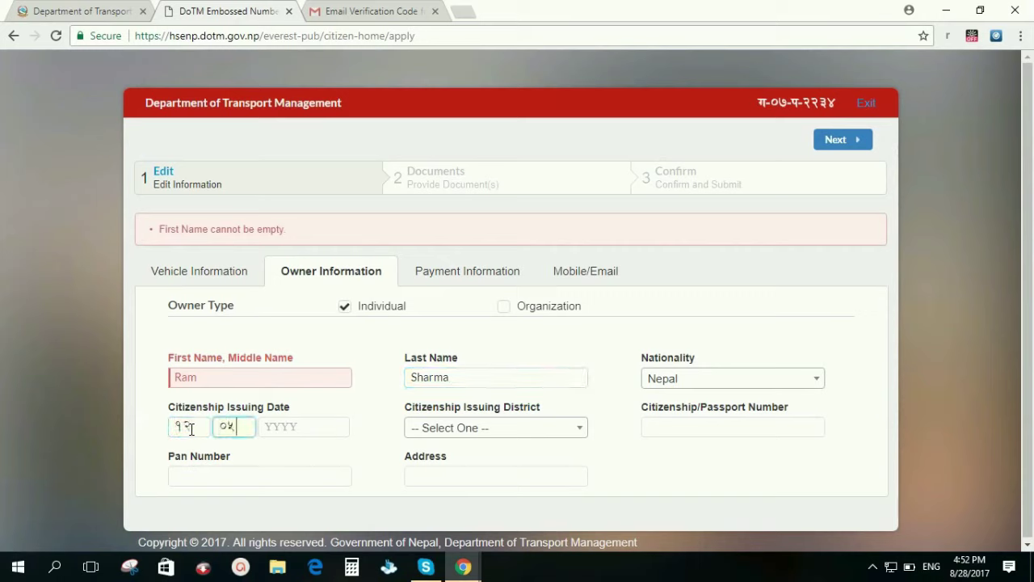
{"action": "type", "text": "२०६३"}
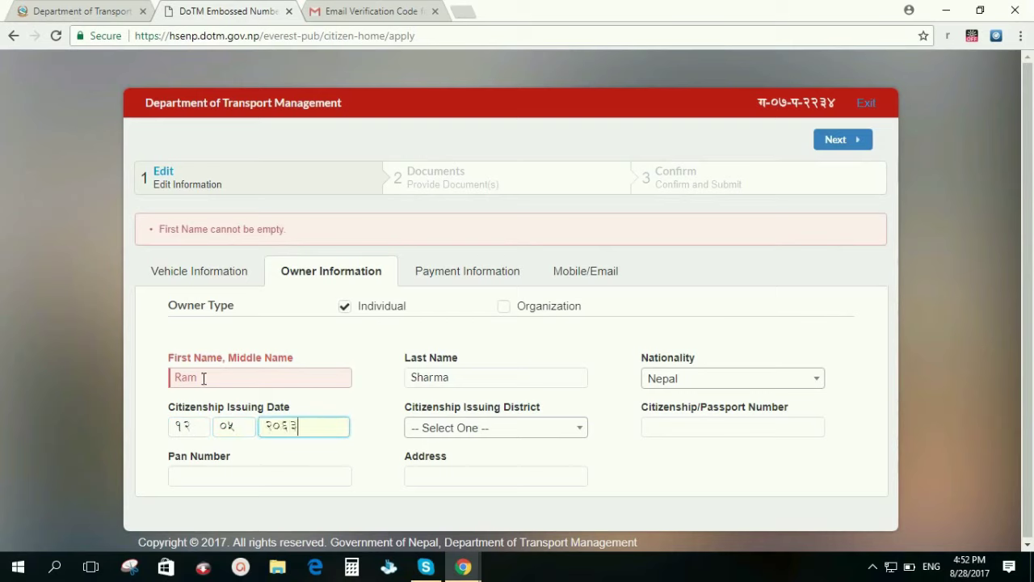
- Choose Kaski as issuing district, then enter the citizenship number and owner's address
{"action": "left_click", "coordinate": [500, 431]}
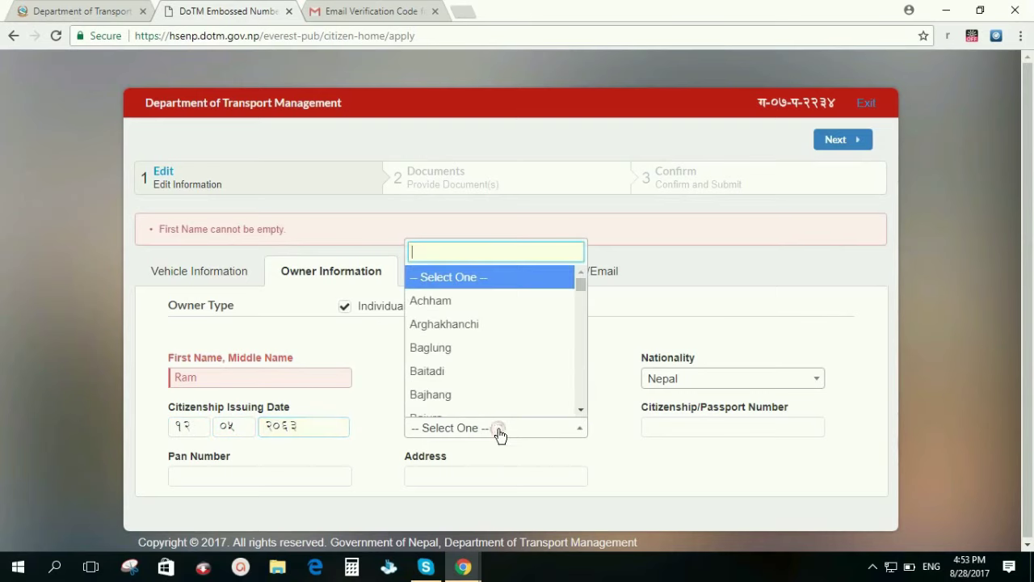
{"action": "scroll", "coordinate": [469, 361], "scroll_direction": "down", "scroll_amount": 1}
{"action": "type", "text": "k"}
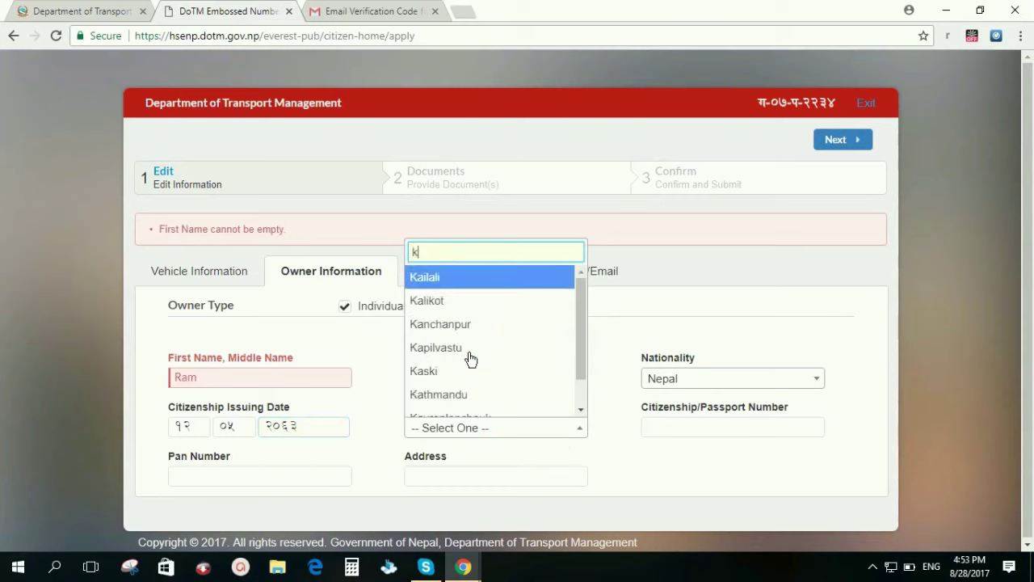
{"action": "type", "text": "ask"}
{"action": "left_click", "coordinate": [473, 408]}
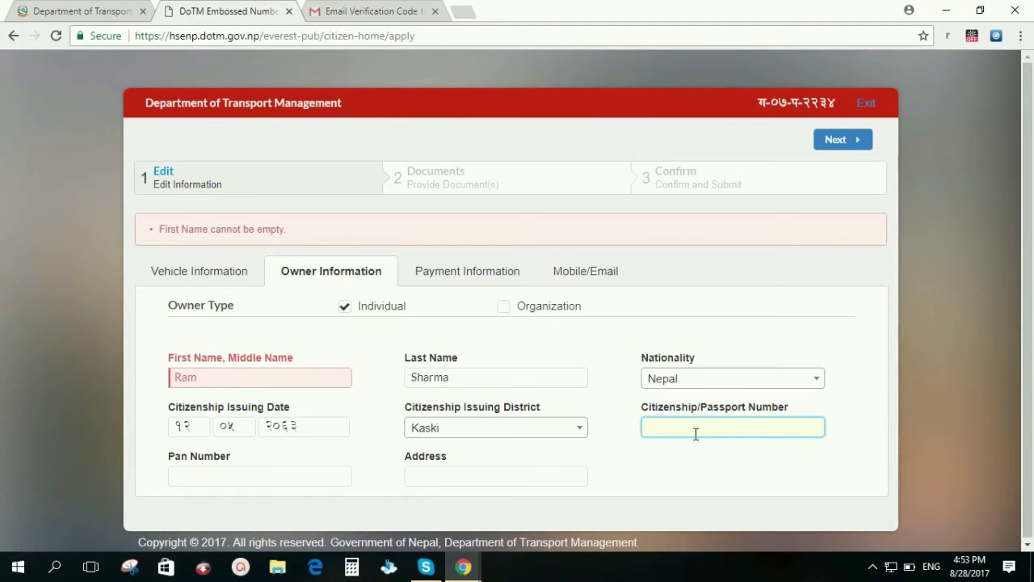
{"action": "left_click", "coordinate": [193, 476]}
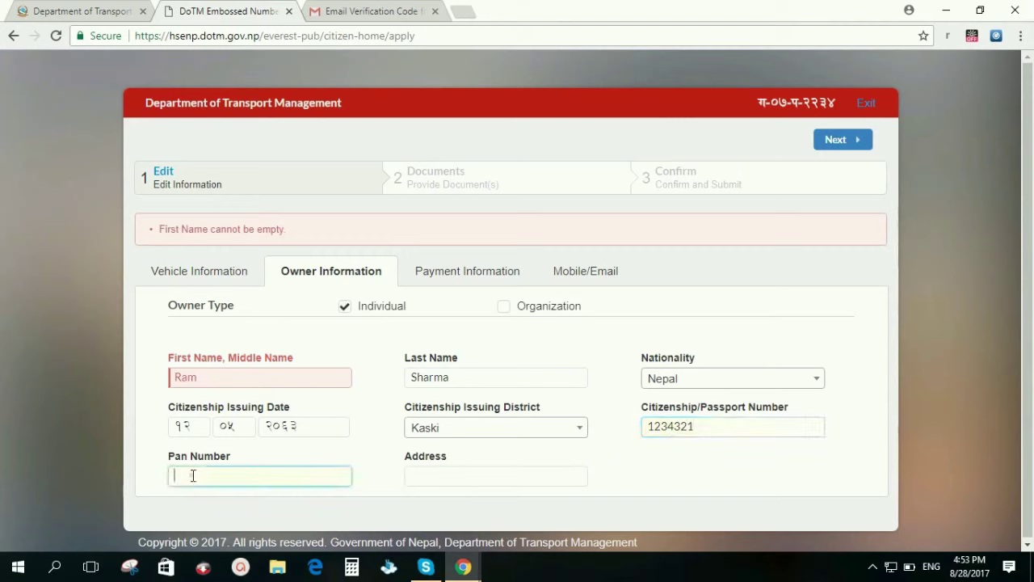
{"action": "left_click", "coordinate": [421, 483]}
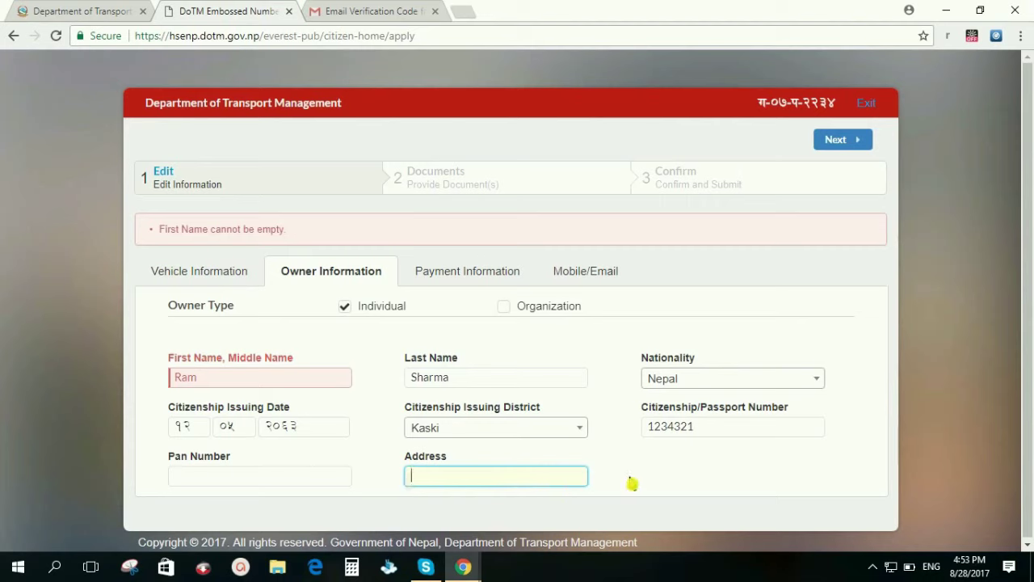
{"action": "type", "text": "Pokhara-15, Kas"}
{"action": "type", "text": "ki"}
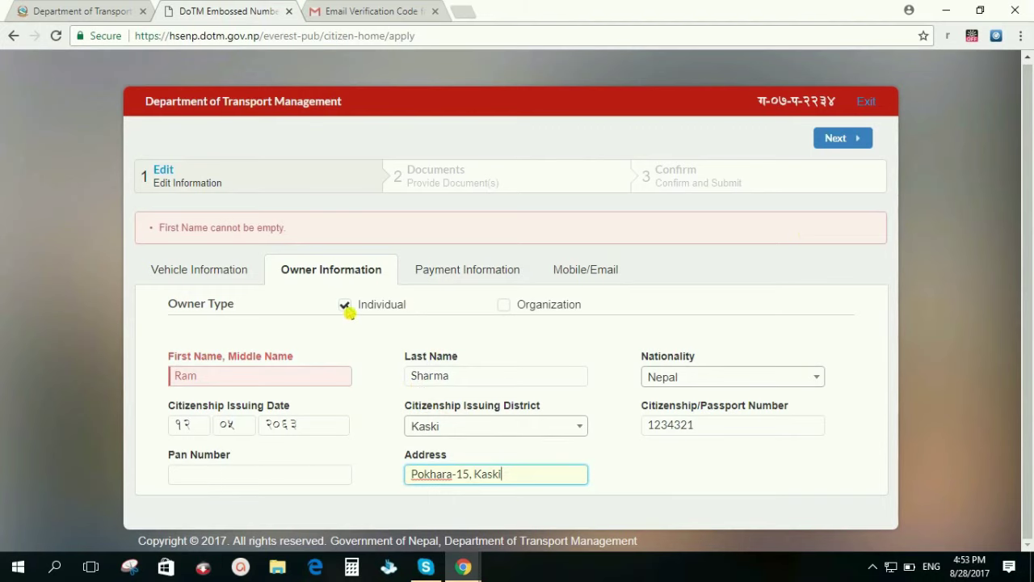
{"action": "left_click", "coordinate": [503, 304]}
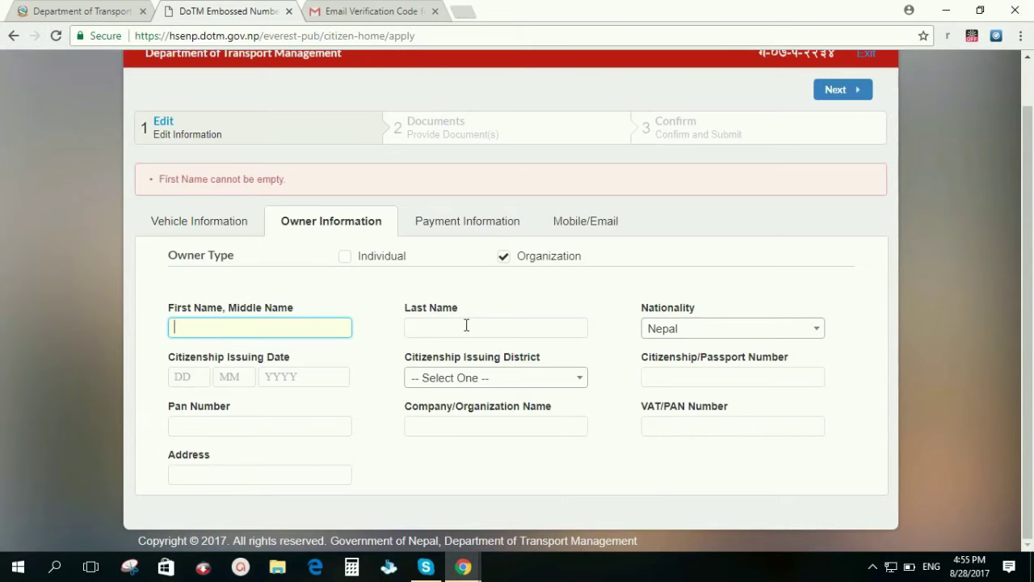
{"action": "left_click", "coordinate": [345, 256]}
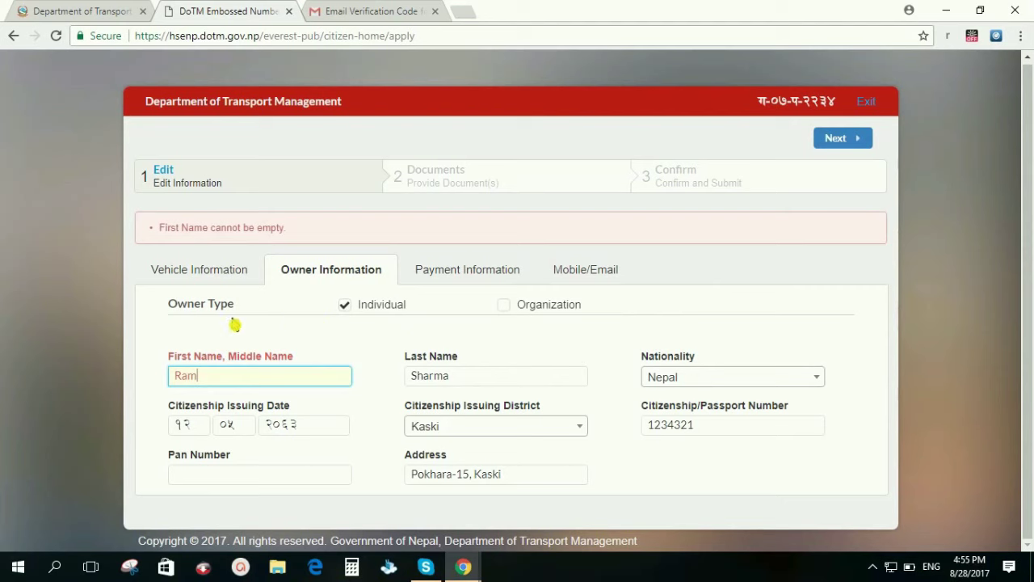
- Enter the money receipt number and payment date १२/०५/२०७४, then continue to Documents
{"action": "left_click", "coordinate": [845, 142]}
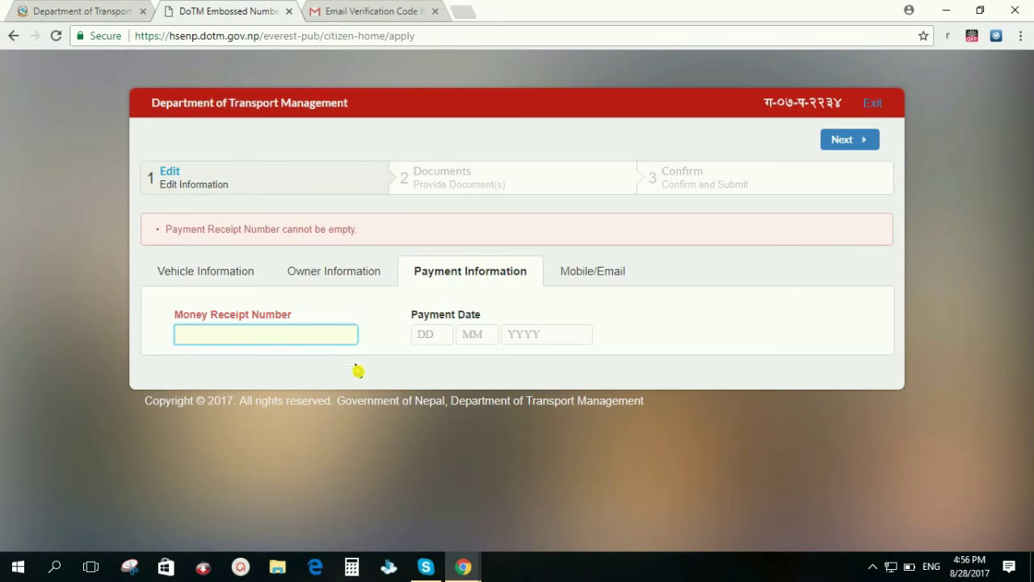
{"action": "left_click", "coordinate": [433, 334]}
{"action": "left_click", "coordinate": [306, 339]}
{"action": "type", "text": "123456"}
{"action": "left_click", "coordinate": [425, 336]}
{"action": "type", "text": "१२"}
{"action": "left_click", "coordinate": [466, 336]}
{"action": "type", "text": "०५"}
{"action": "left_click", "coordinate": [533, 340]}
{"action": "type", "text": "२०७४"}
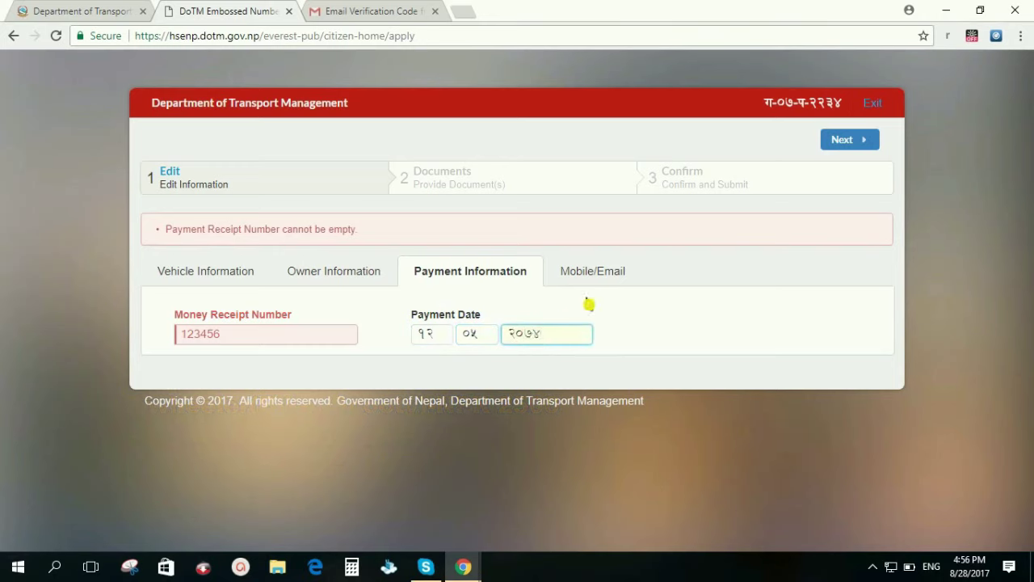
{"action": "left_click", "coordinate": [845, 149]}
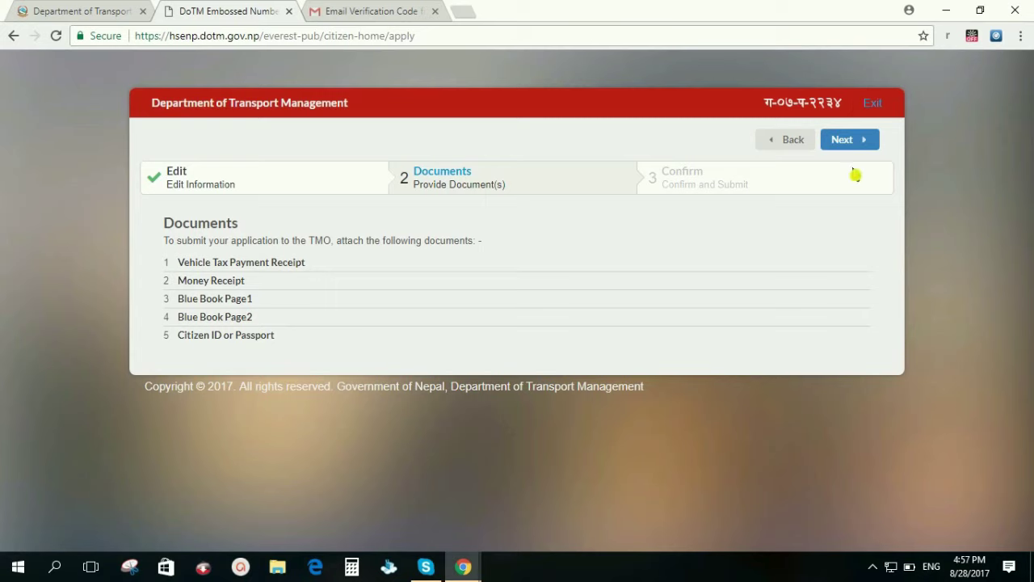
- Advance from Documents to the Confirm and Submit review
{"action": "left_click", "coordinate": [847, 140]}
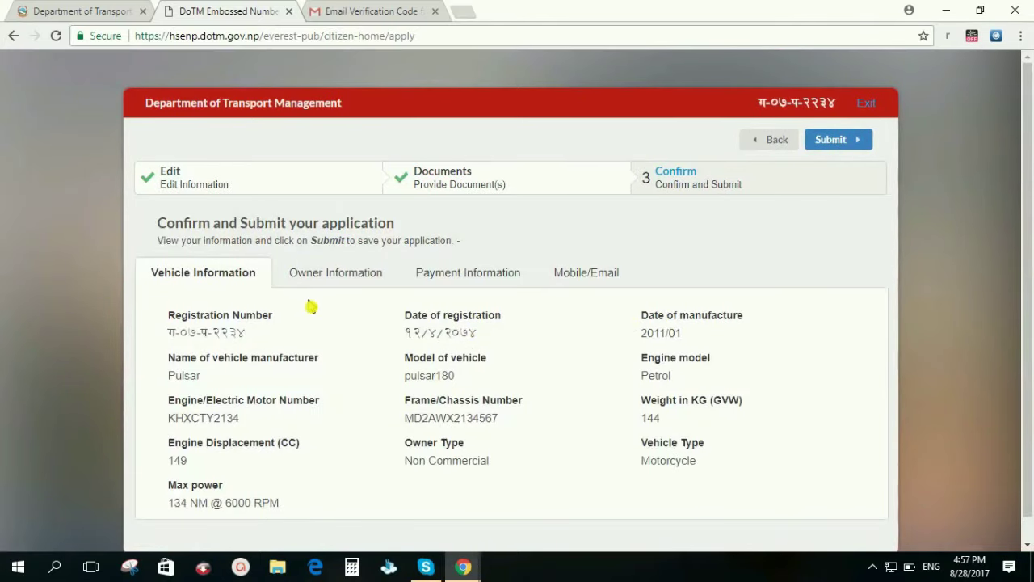
- Submit the number plate application and download the enrolment form PDF
{"action": "scroll", "coordinate": [261, 302], "scroll_direction": "down", "scroll_amount": 1}
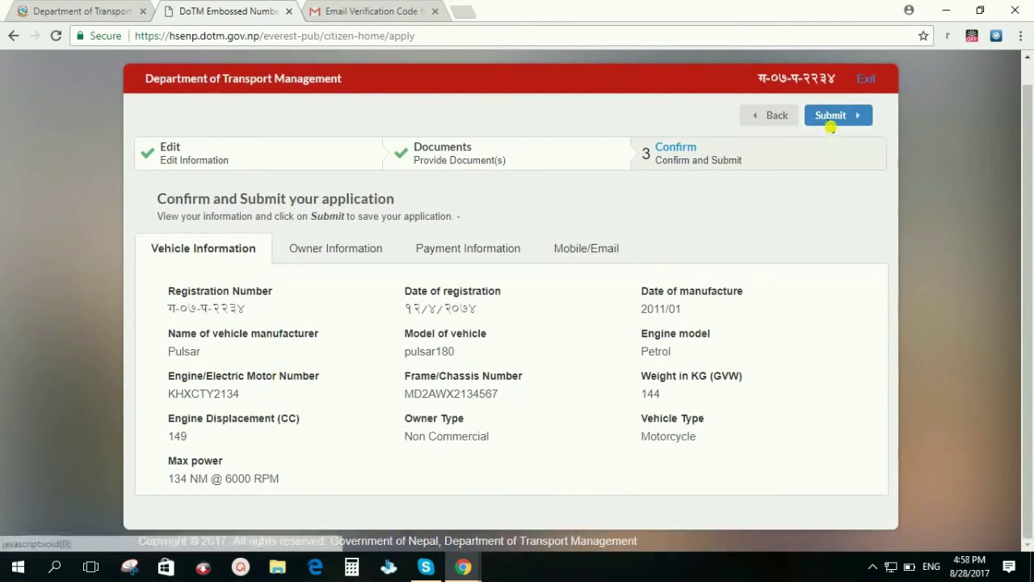
{"action": "left_click", "coordinate": [834, 122]}
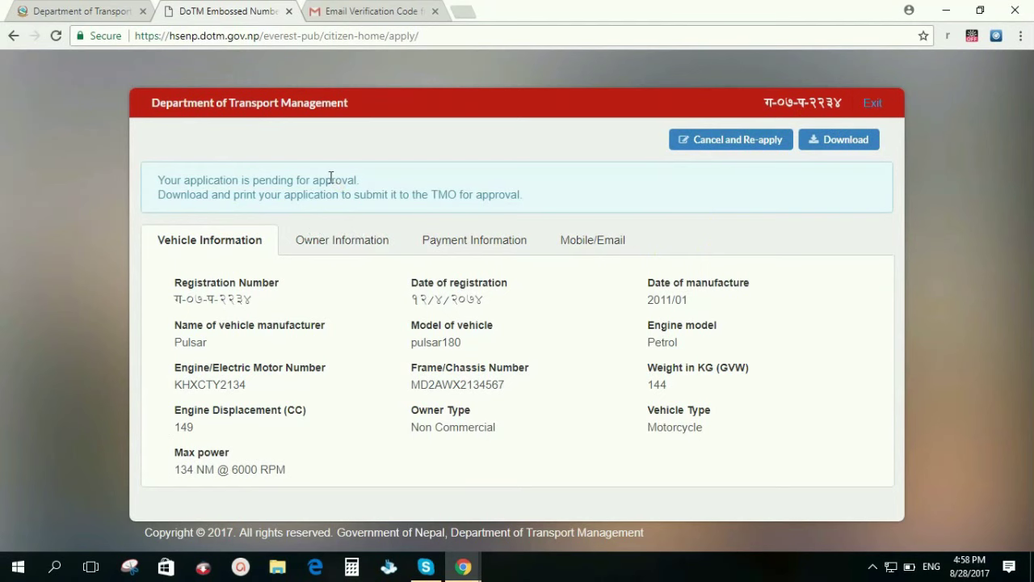
{"action": "left_click", "coordinate": [836, 145]}
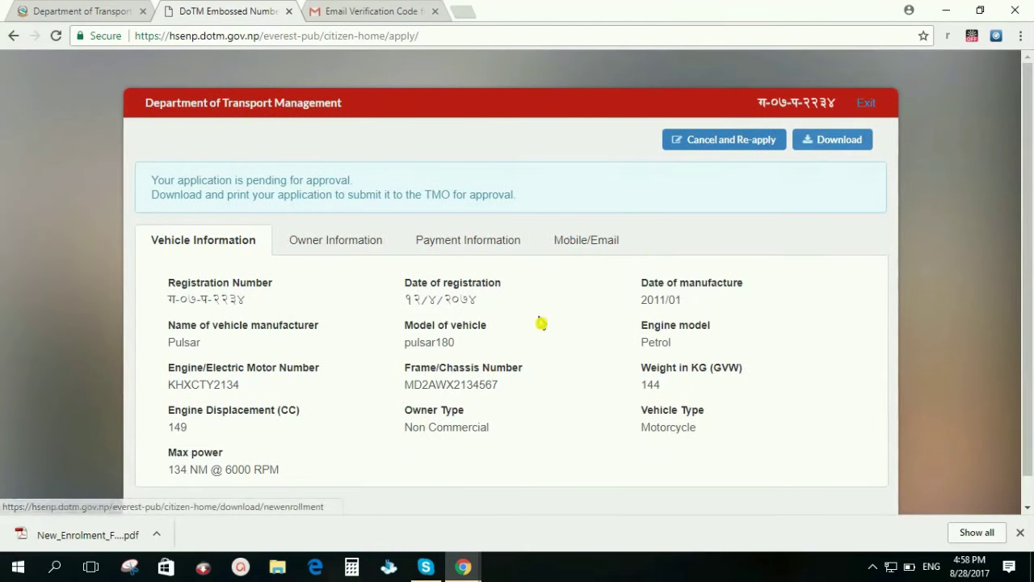
- Open the downloaded enrolment form PDF and scroll through its customer and office copy pages
{"action": "left_click", "coordinate": [87, 535]}
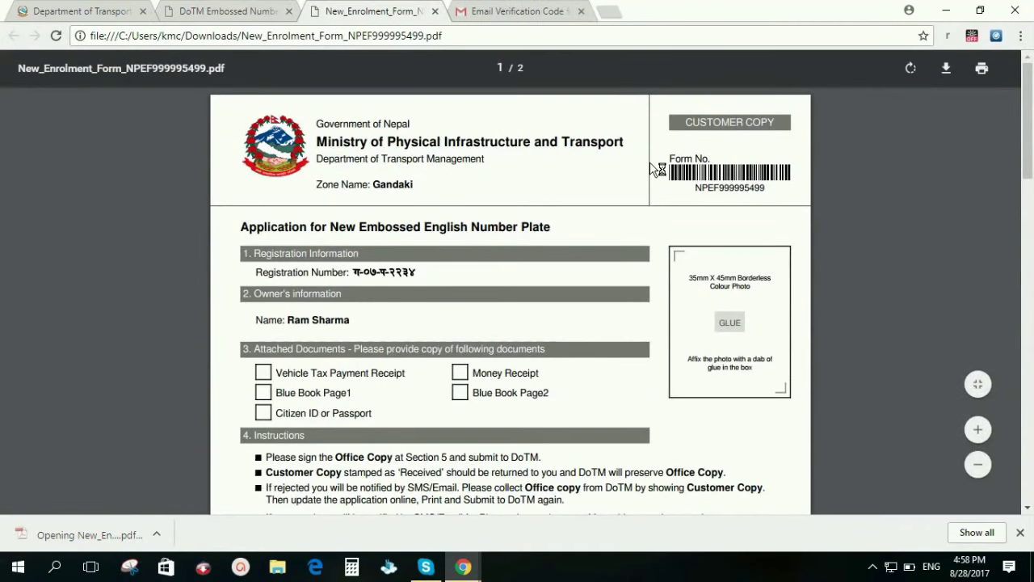
{"action": "scroll", "coordinate": [652, 171], "scroll_direction": "down", "scroll_amount": 3}
{"action": "scroll", "coordinate": [651, 203], "scroll_direction": "down", "scroll_amount": 10}
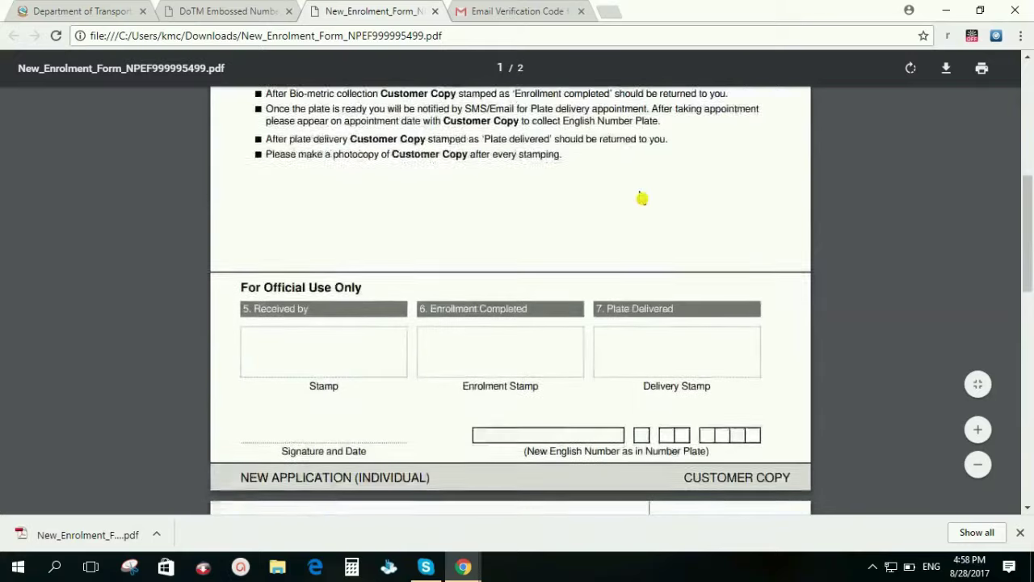
{"action": "scroll", "coordinate": [651, 295], "scroll_direction": "up", "scroll_amount": 15}
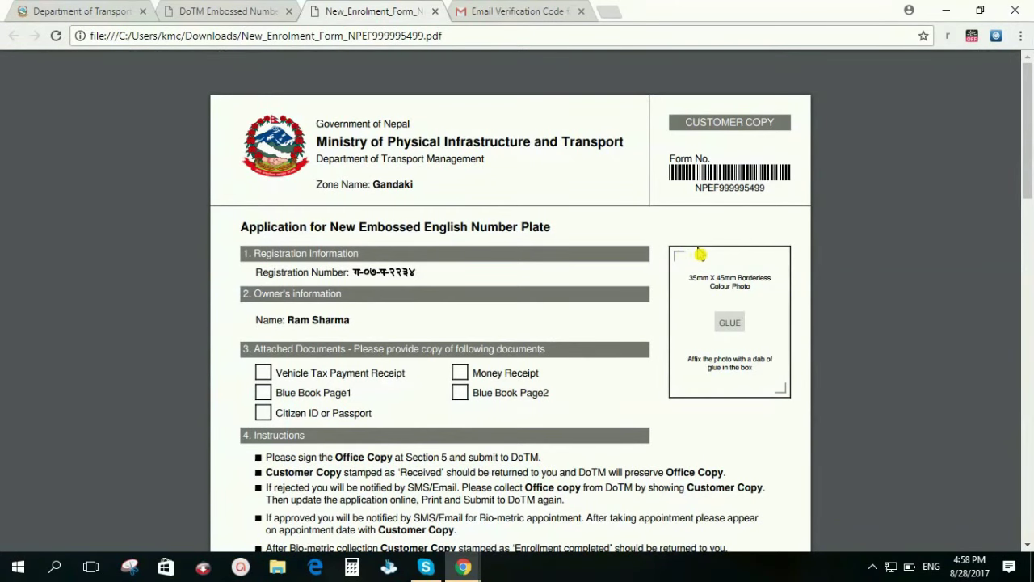
{"action": "scroll", "coordinate": [681, 300], "scroll_direction": "down", "scroll_amount": 10}
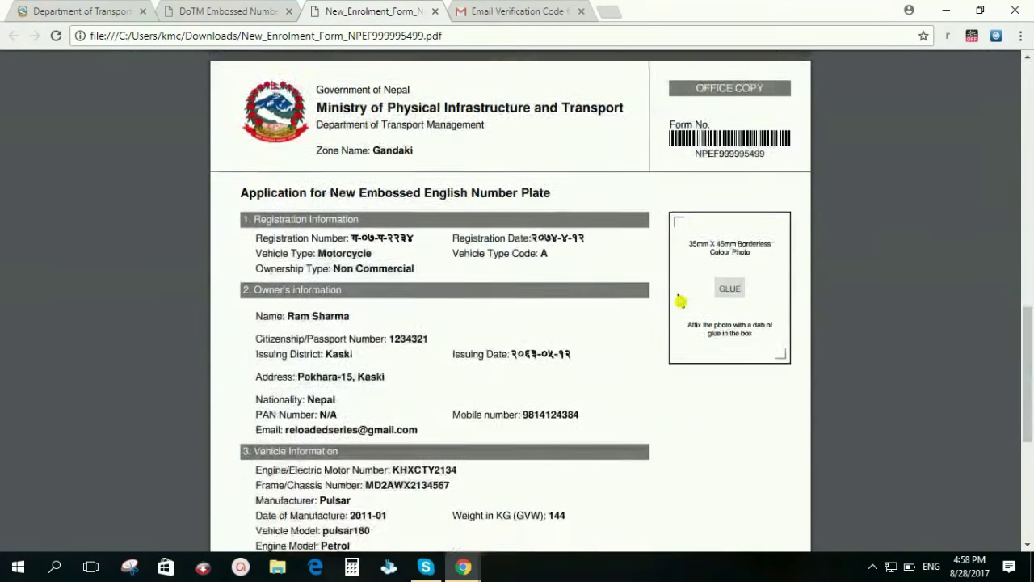
{"action": "scroll", "coordinate": [681, 300], "scroll_direction": "down", "scroll_amount": 4}
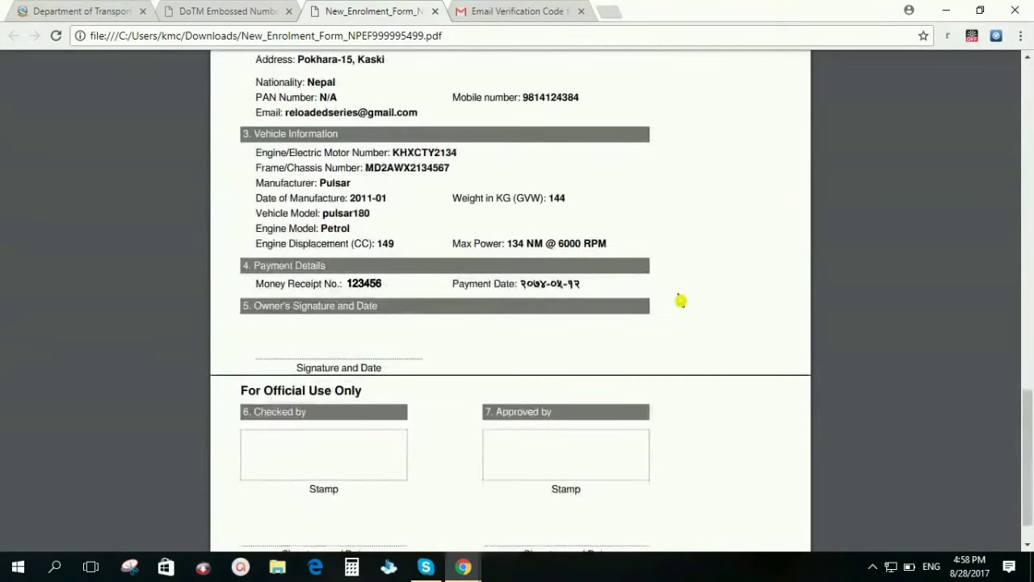
{"action": "scroll", "coordinate": [687, 303], "scroll_direction": "down", "scroll_amount": 6}
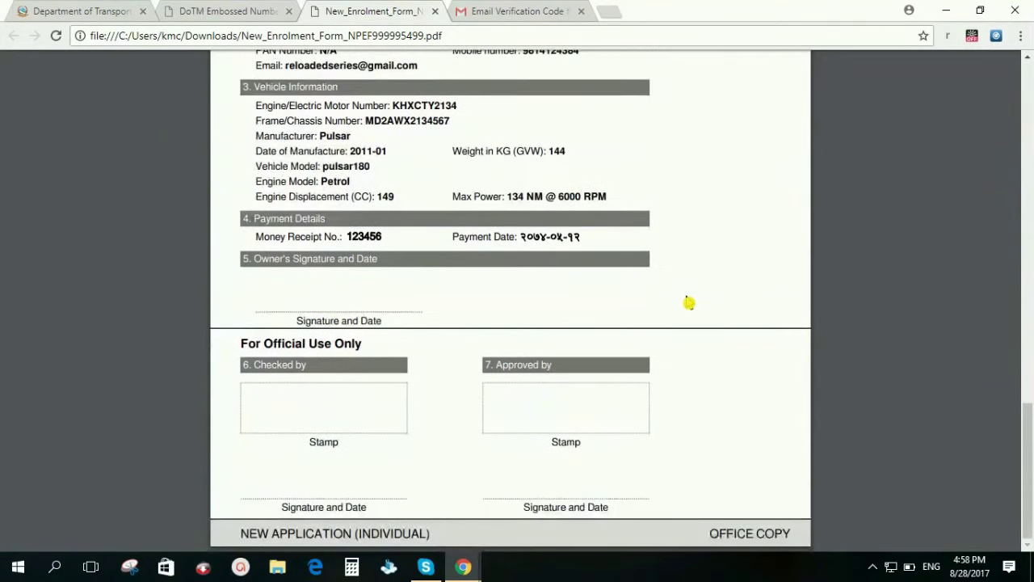
{"action": "scroll", "coordinate": [687, 303], "scroll_direction": "up", "scroll_amount": 10}
{"action": "scroll", "coordinate": [688, 304], "scroll_direction": "down", "scroll_amount": 2}
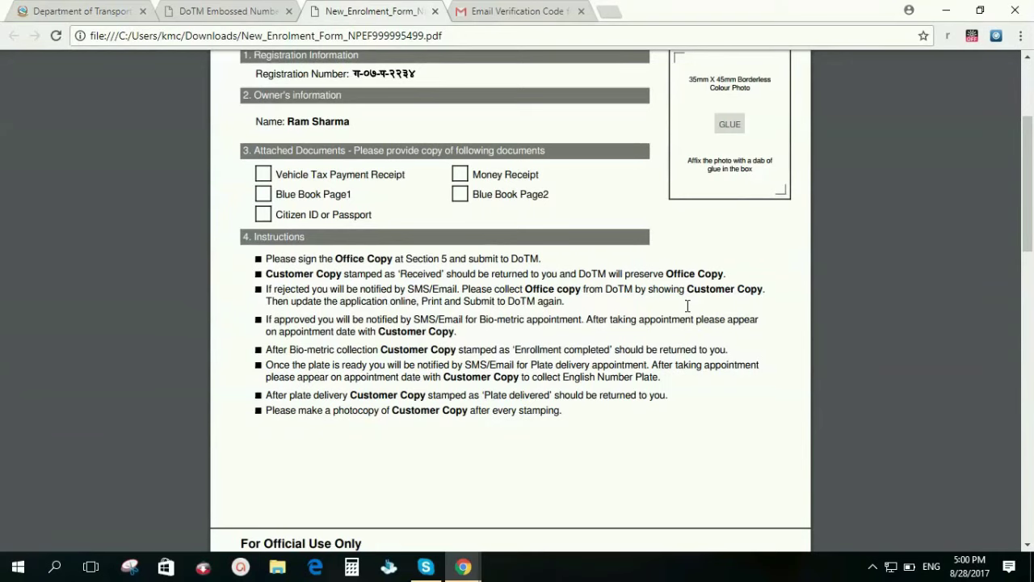
- Zoom the form to 125%, highlight the Instructions bullets, and scroll through to the office copy
{"action": "key", "text": "ctrl+plus"}
{"action": "key", "text": "ctrl+plus"}
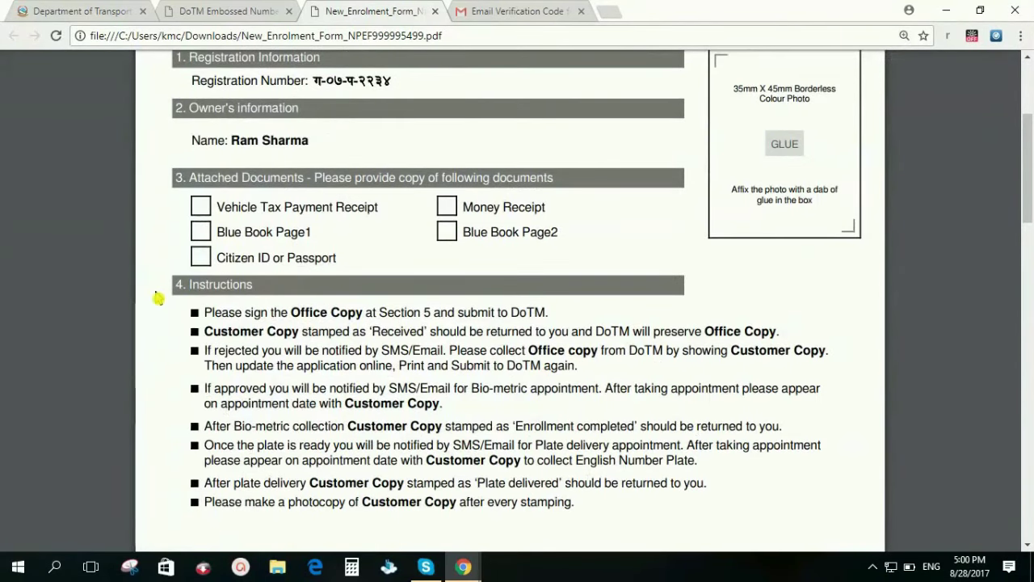
{"action": "left_click_drag", "start_coordinate": [200, 305], "coordinate": [745, 492]}
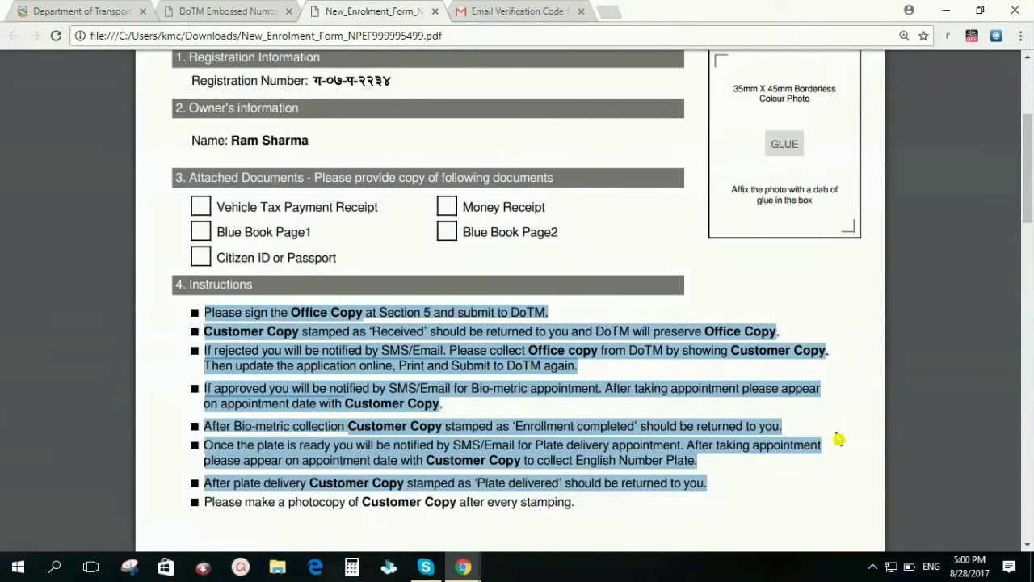
{"action": "scroll", "coordinate": [842, 461], "scroll_direction": "up", "scroll_amount": 1}
{"action": "scroll", "coordinate": [842, 461], "scroll_direction": "down", "scroll_amount": 2}
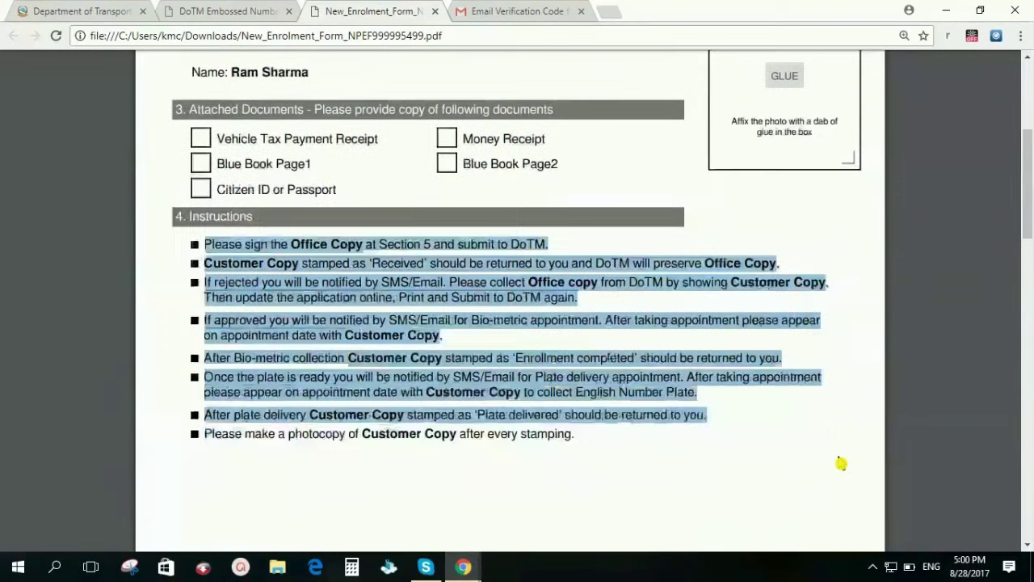
{"action": "scroll", "coordinate": [842, 461], "scroll_direction": "up", "scroll_amount": 1}
{"action": "scroll", "coordinate": [841, 463], "scroll_direction": "up", "scroll_amount": 3}
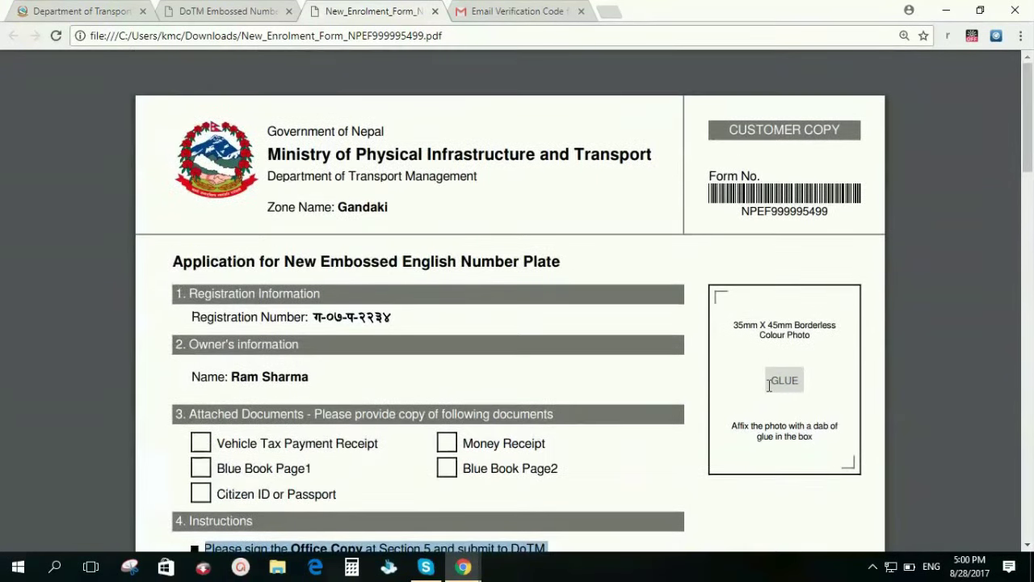
{"action": "scroll", "coordinate": [759, 388], "scroll_direction": "down", "scroll_amount": 4}
{"action": "scroll", "coordinate": [763, 389], "scroll_direction": "down", "scroll_amount": 10}
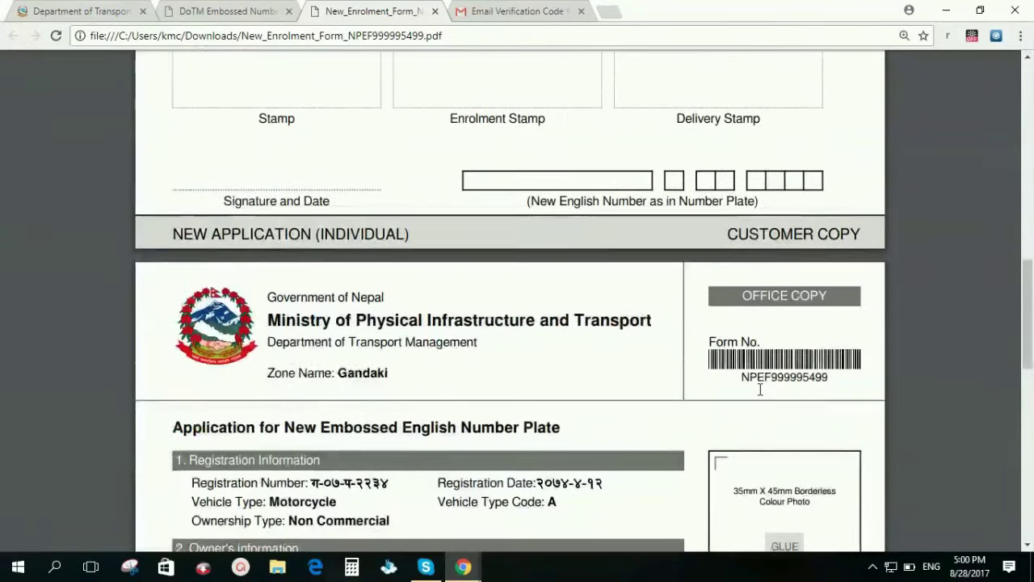
{"action": "scroll", "coordinate": [753, 393], "scroll_direction": "down", "scroll_amount": 2}
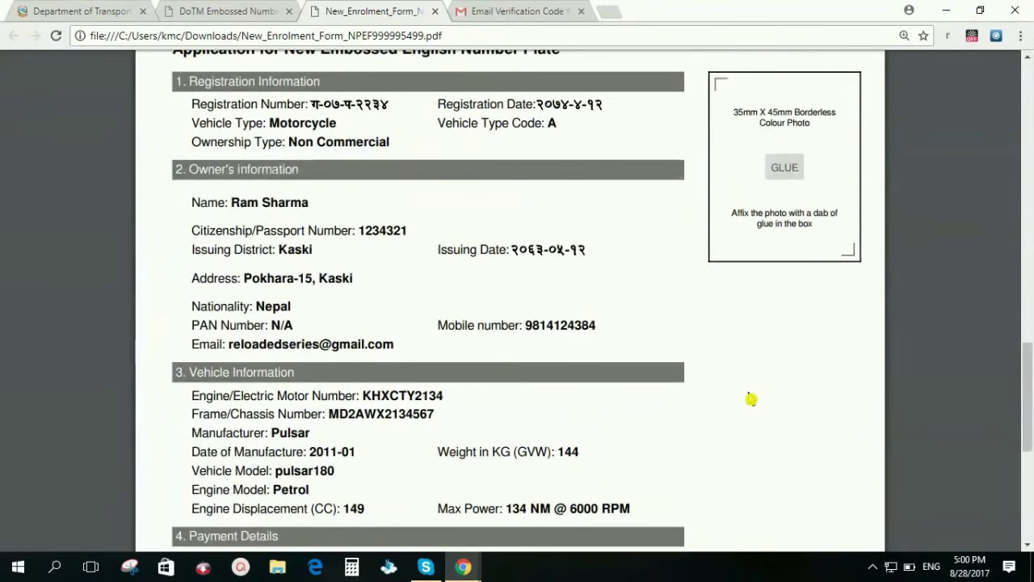
{"action": "scroll", "coordinate": [751, 396], "scroll_direction": "down", "scroll_amount": 2}
{"action": "scroll", "coordinate": [751, 399], "scroll_direction": "down", "scroll_amount": 3}
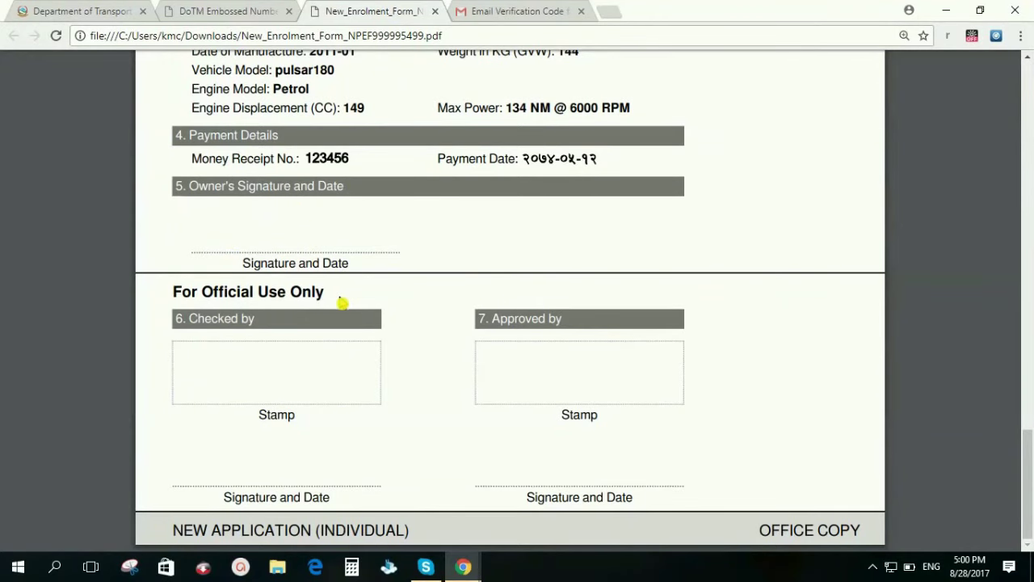
{"action": "scroll", "coordinate": [657, 293], "scroll_direction": "up", "scroll_amount": 15}
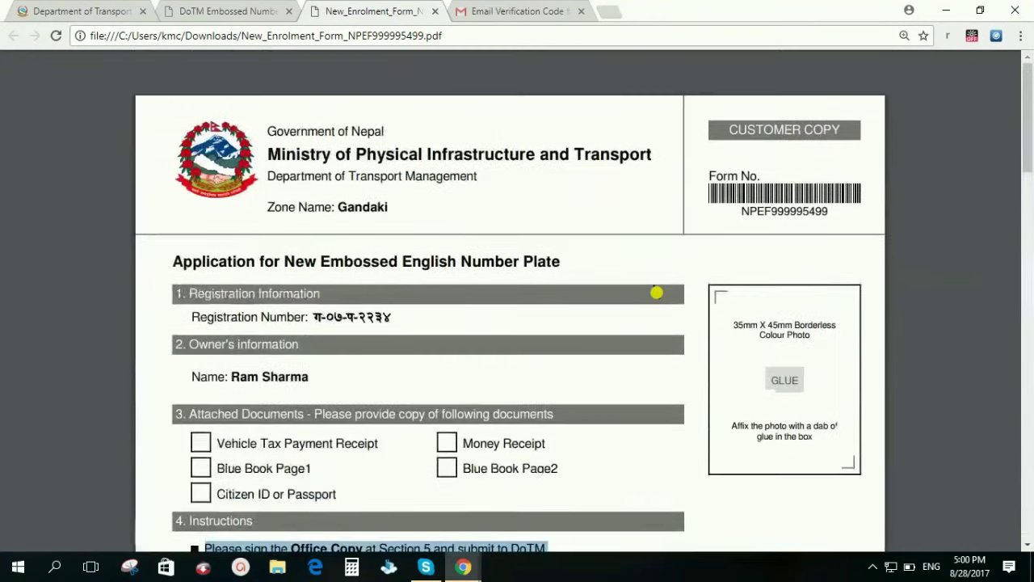